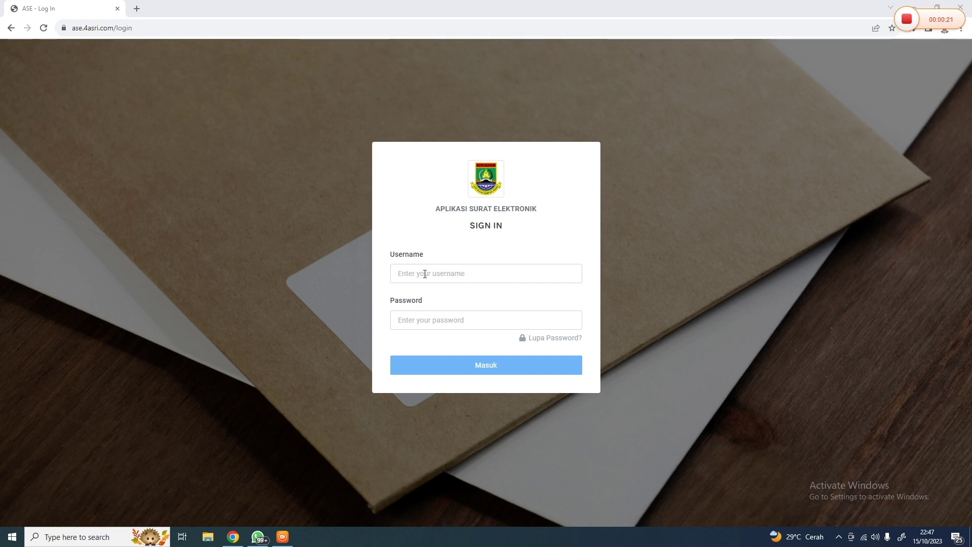
Sign in to ASE as admin using the saved username suggestion and the account password
left_click(424, 277)
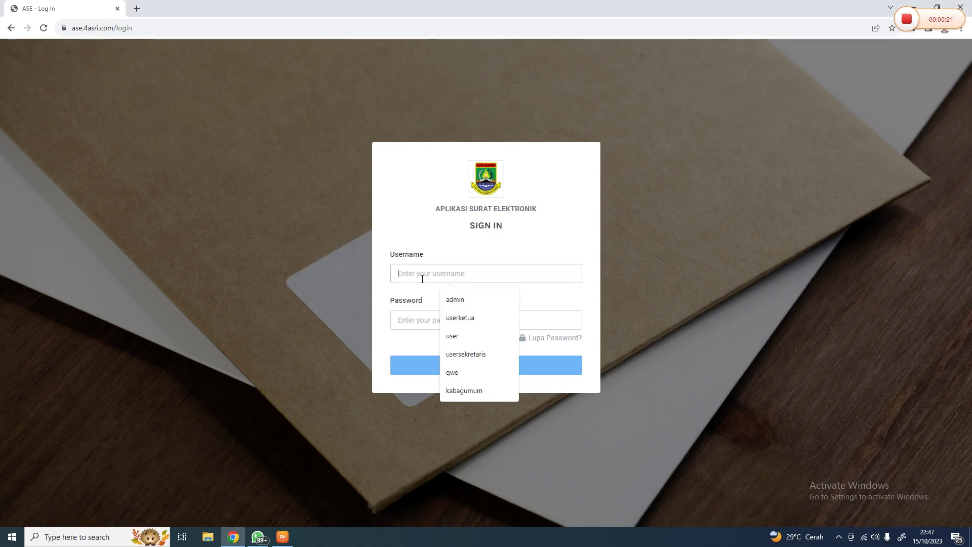
left_click(451, 294)
left_click(436, 319)
type("admi")
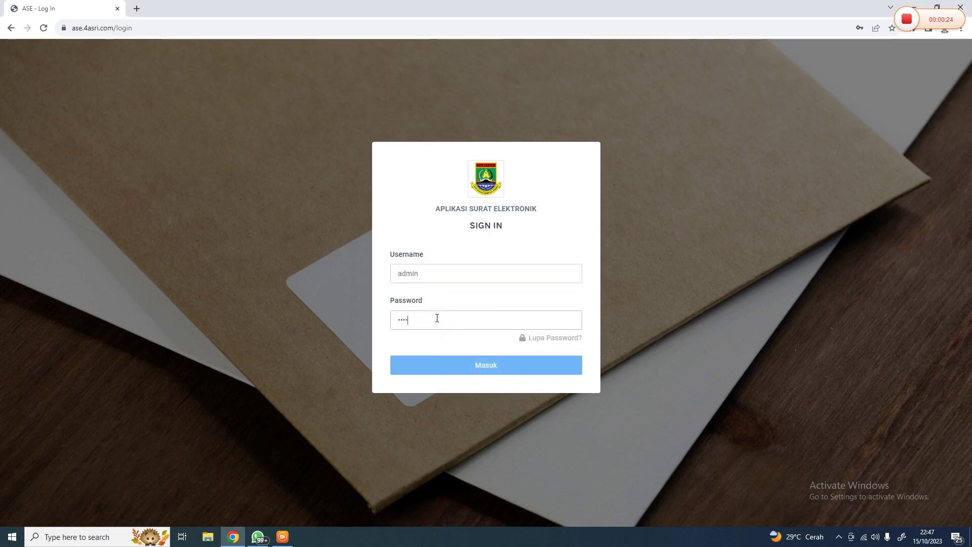
key("Return")
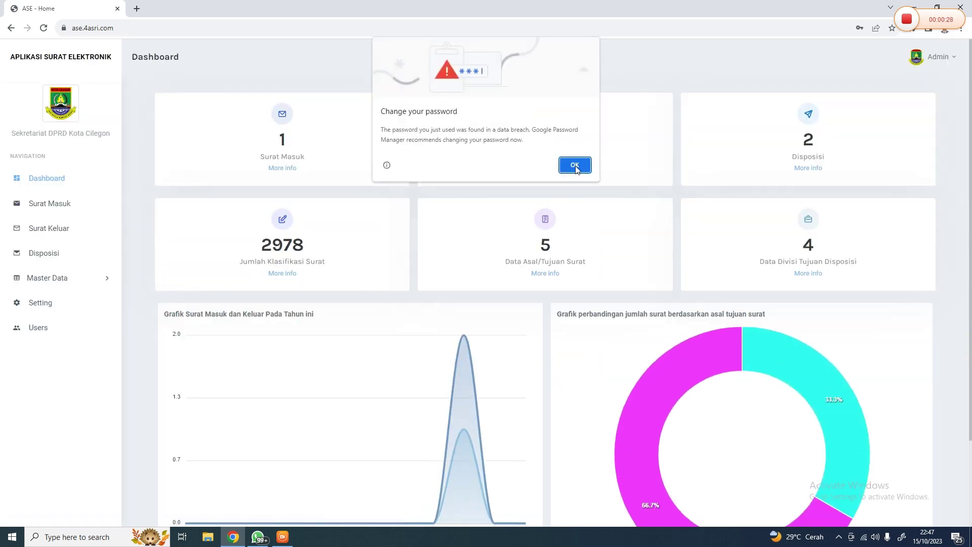
Dismiss Chrome's password warning and scroll through the dashboard's letter statistics charts
left_click(570, 166)
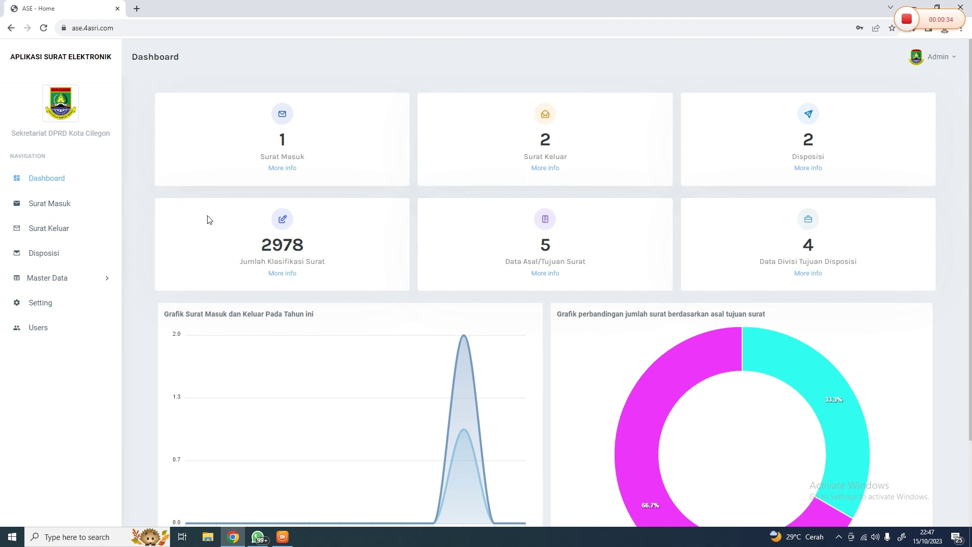
scroll(210, 224, "down", 2)
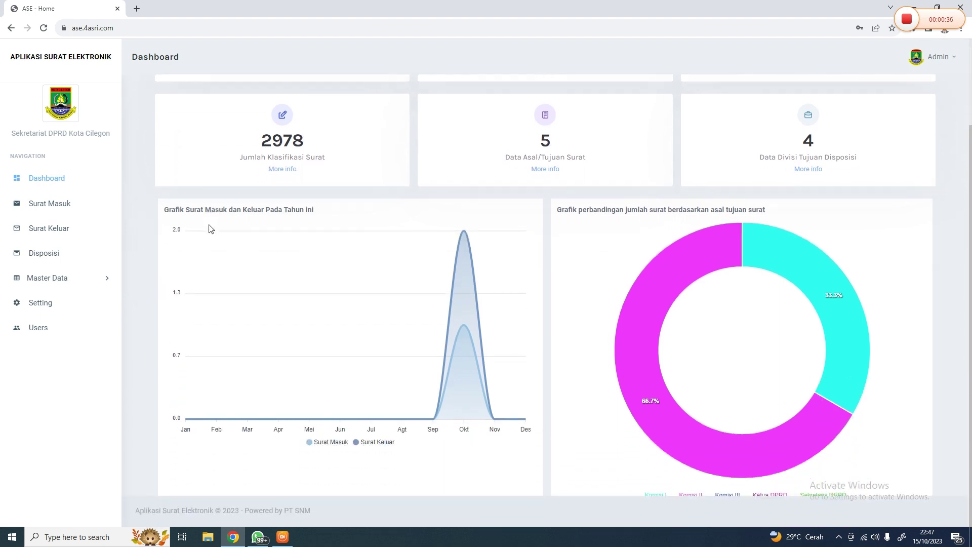
scroll(211, 226, "up", 2)
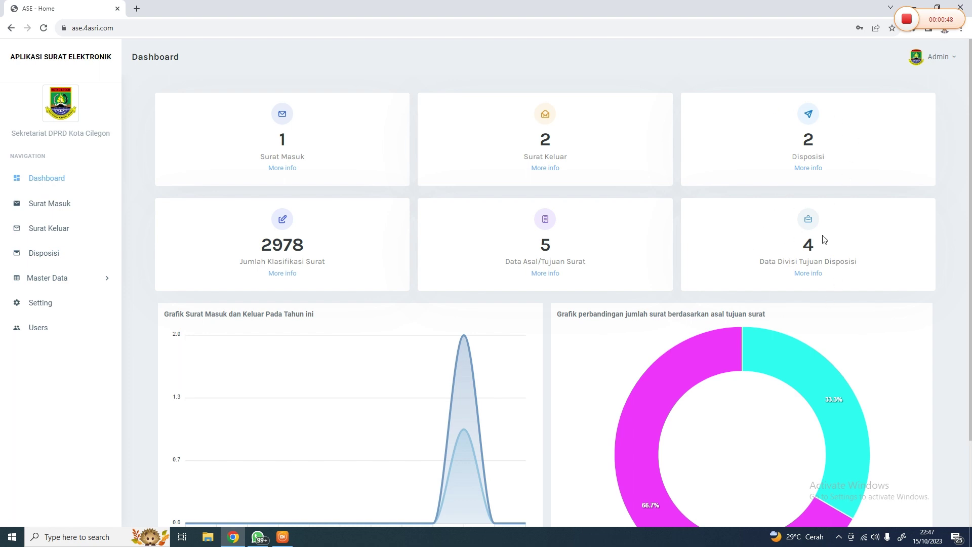
scroll(481, 337, "down", 2)
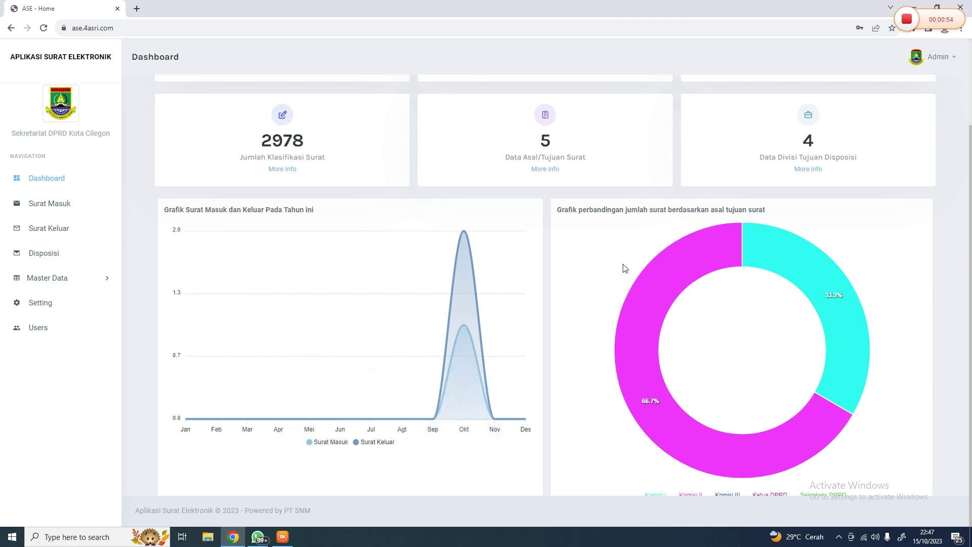
mouse_move(655, 273)
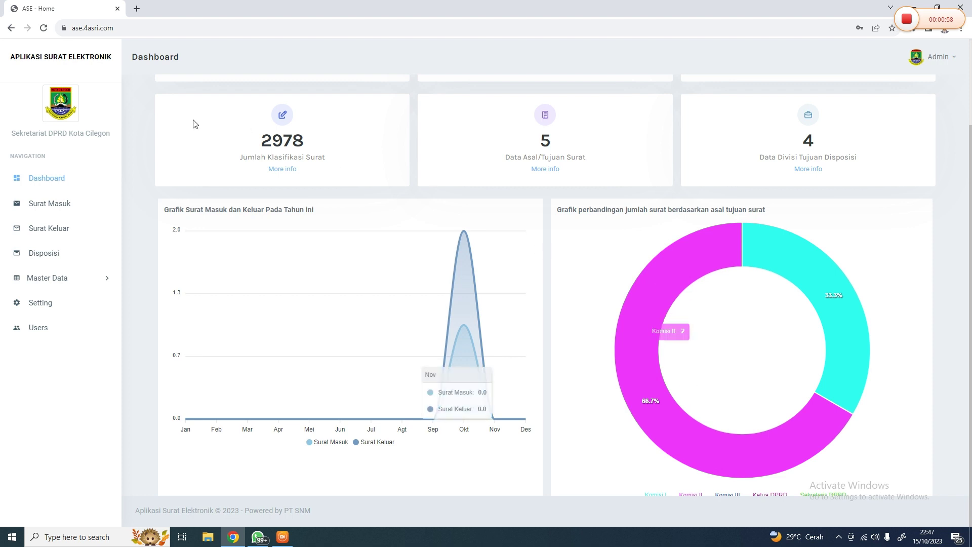
Reload the dashboard, review it again, and go to the Users list
left_click(51, 25)
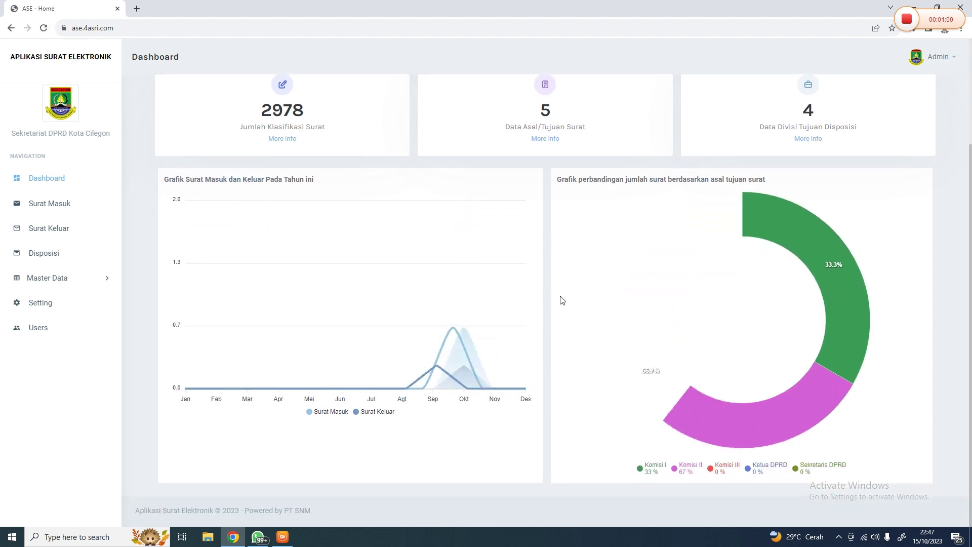
mouse_move(701, 418)
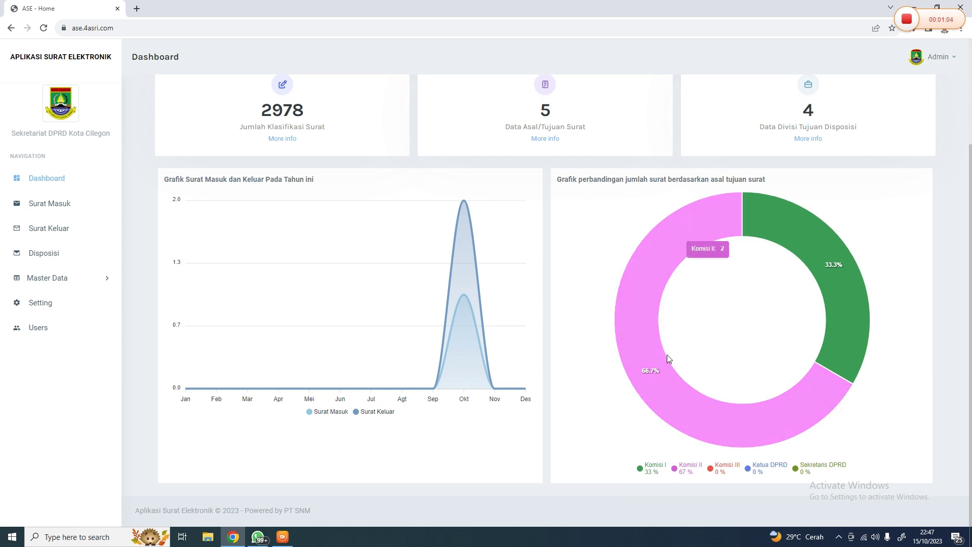
scroll(803, 250, "up", 3)
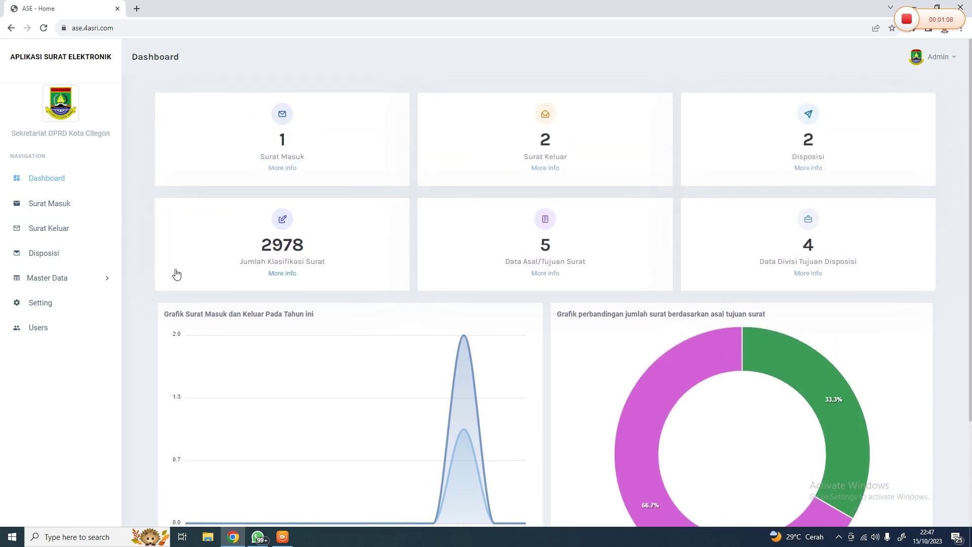
scroll(206, 240, "down", 1)
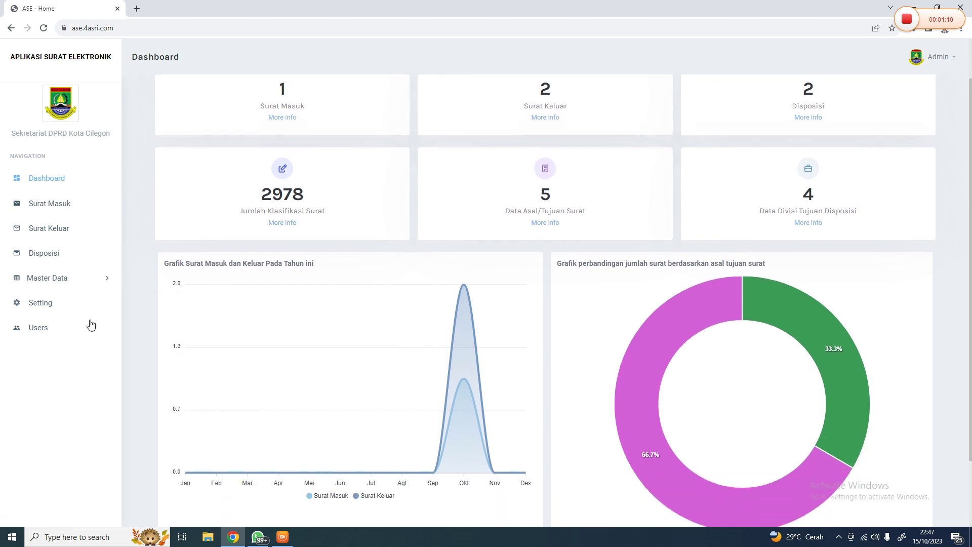
left_click(71, 333)
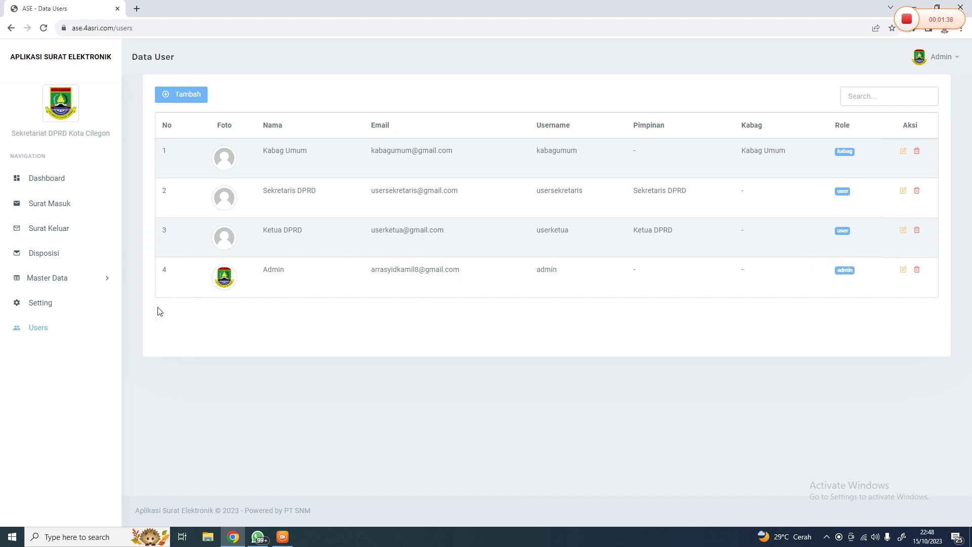
Return to Data User and open Kabag Umum's edit form, closing it unsaved
left_click(74, 304)
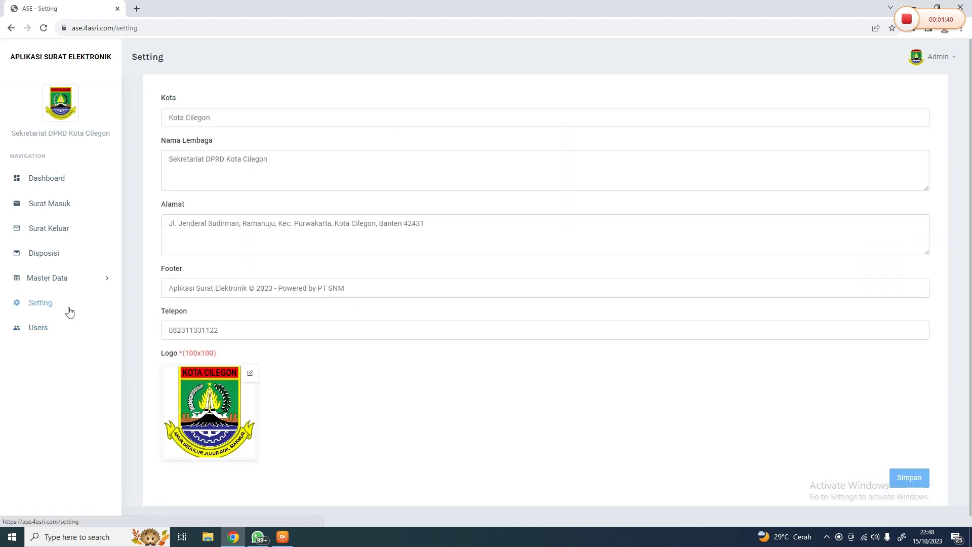
left_click(65, 325)
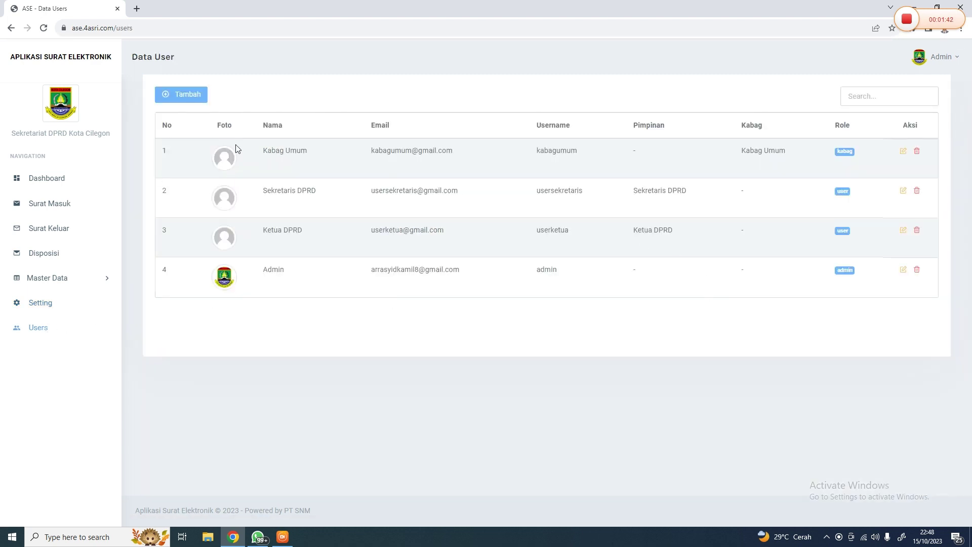
left_click(903, 151)
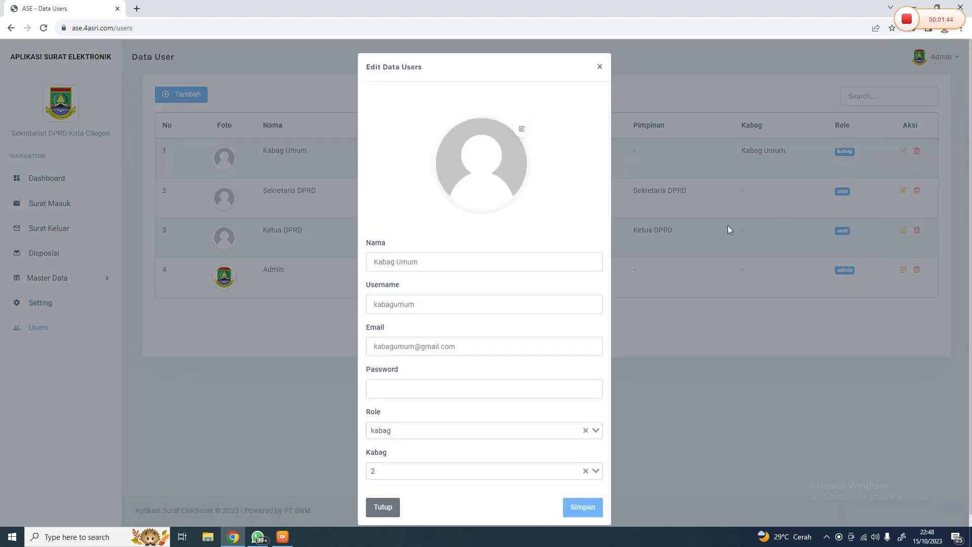
key("Escape")
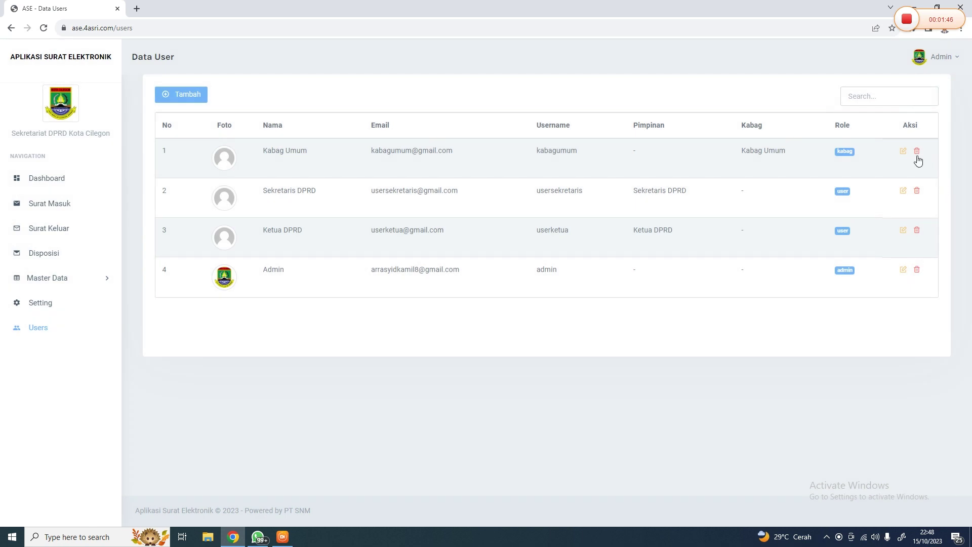
Cancel deleting Kabag Umum, then open and close the add-user form
left_click(917, 150)
left_click(569, 284)
left_click(191, 104)
key("Escape")
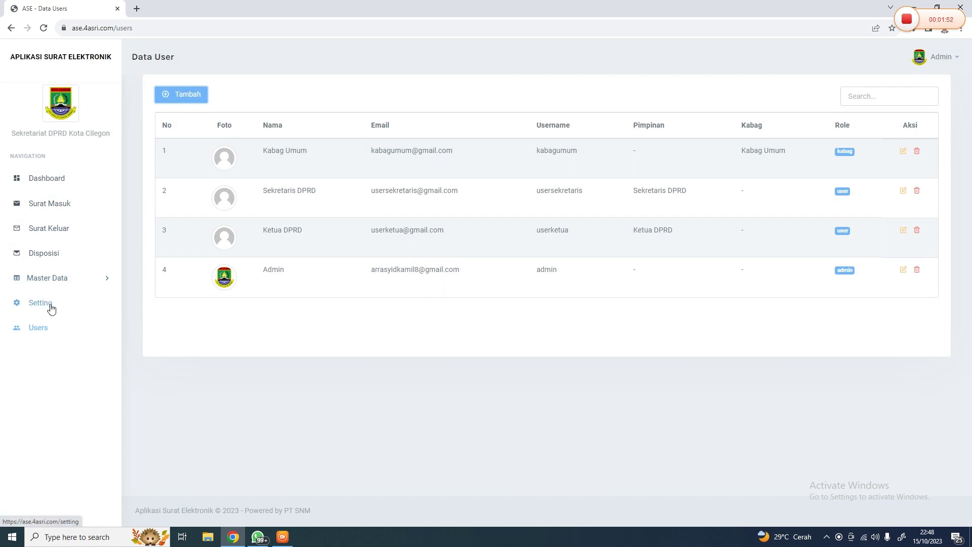
View the Setting page's Kota Cilegon institution profile, then expand the Master Data submenu
left_click(40, 303)
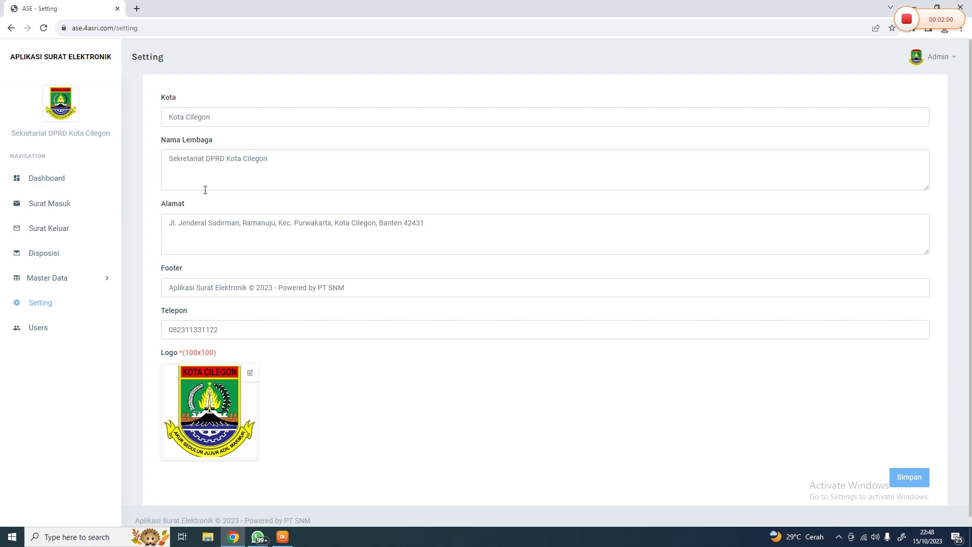
scroll(211, 200, "down", 1)
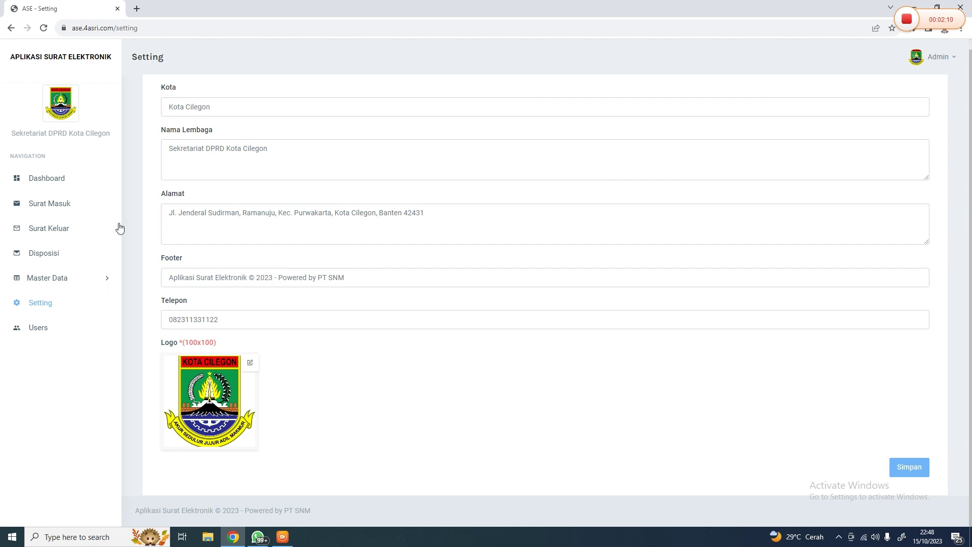
left_click(83, 280)
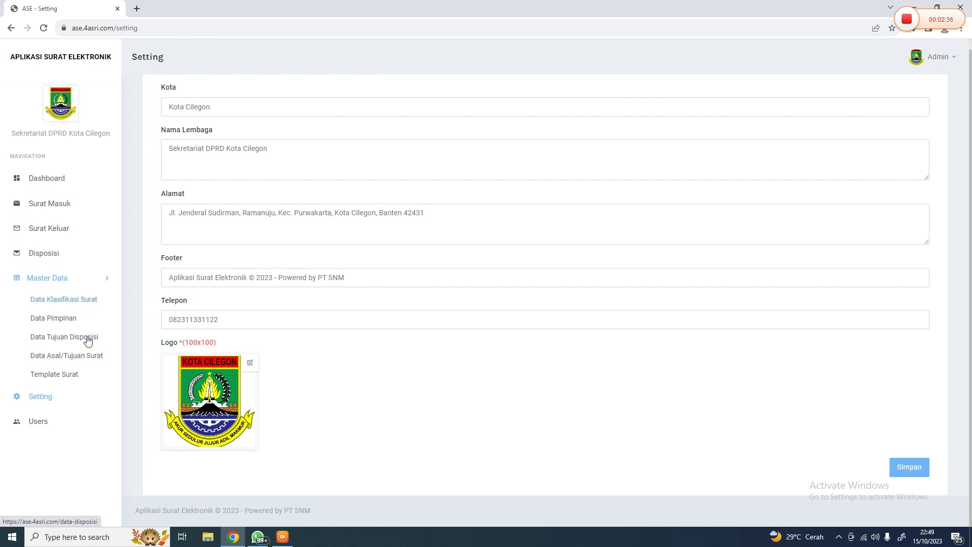
Open Data Klasifikasi Surat, open and close the add form, and page to 6 and back
left_click(89, 303)
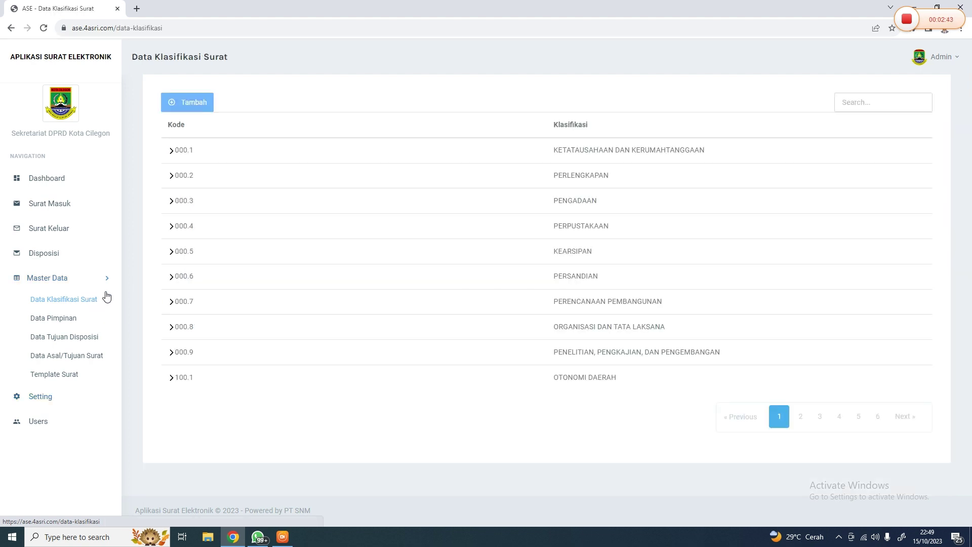
left_click(174, 109)
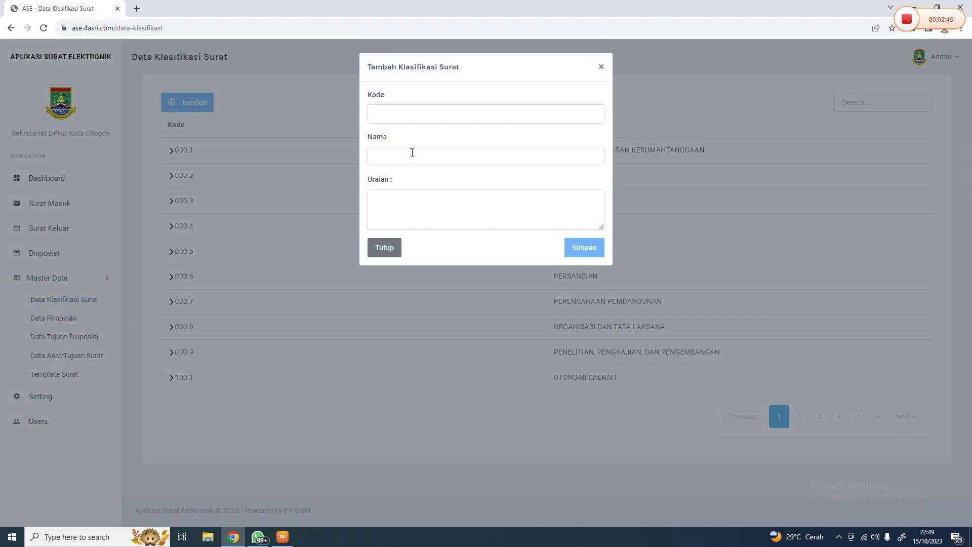
left_click(408, 107)
left_click(618, 206)
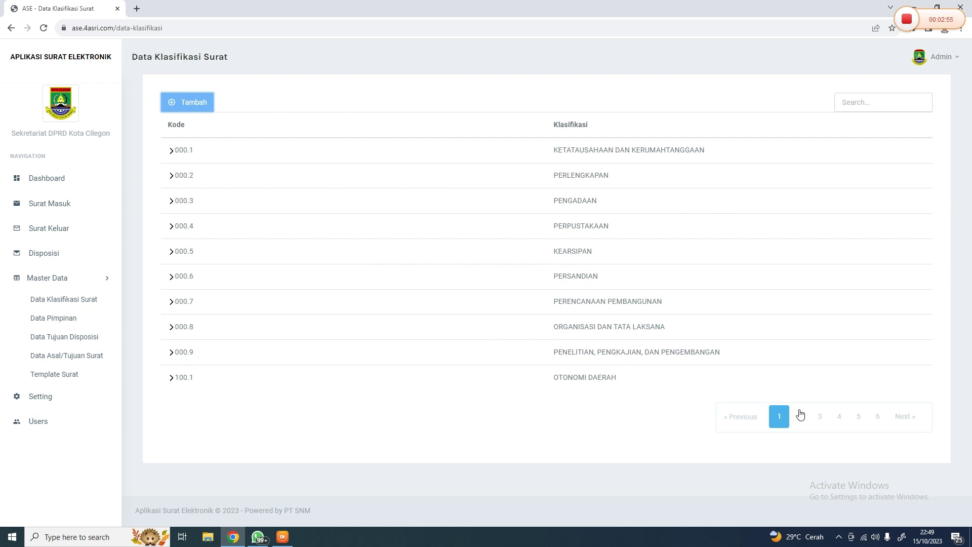
left_click(883, 418)
left_click(780, 317)
Expand code 000.1 to view its sub-codes, open and close the add form, then collapse 000.1
left_click(173, 150)
scroll(256, 187, "down", 4)
scroll(217, 174, "up", 4)
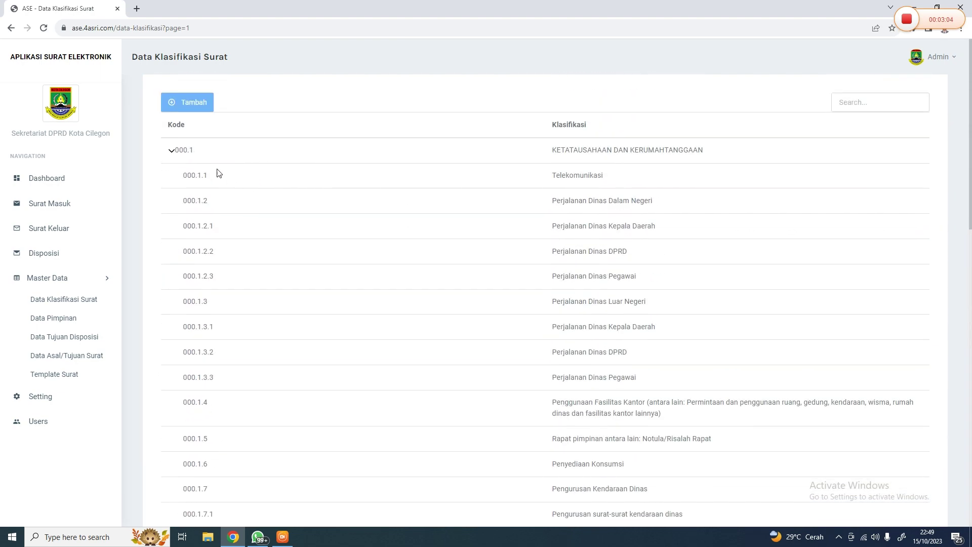
left_click(201, 105)
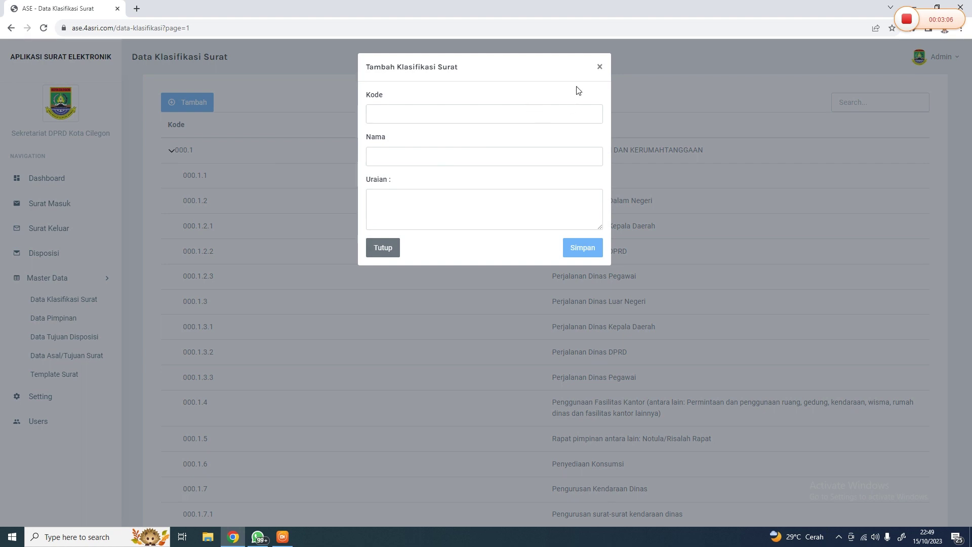
left_click(600, 66)
scroll(178, 113, "down", 1)
scroll(181, 149, "up", 1)
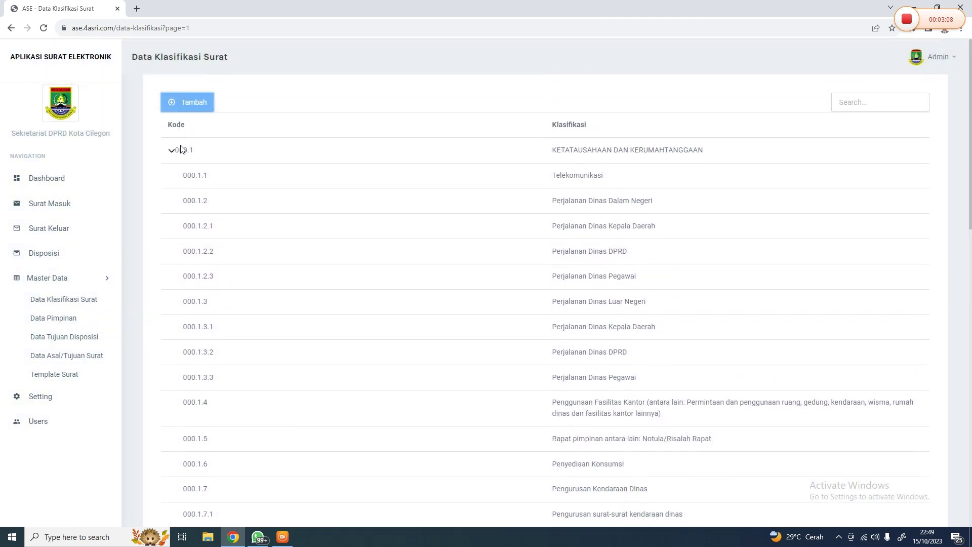
left_click(181, 149)
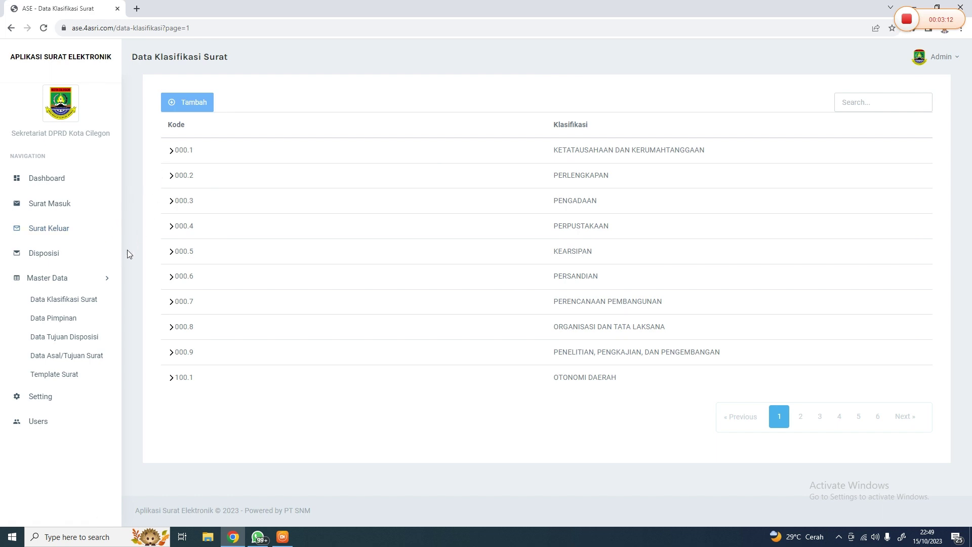
Open the Data Pimpinan list and open then close the add-leader form
left_click(67, 318)
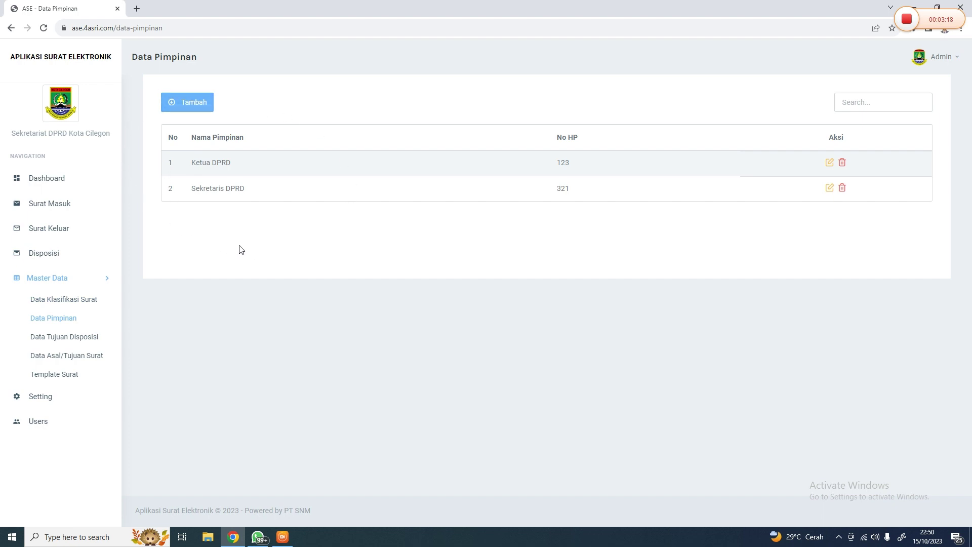
left_click(195, 98)
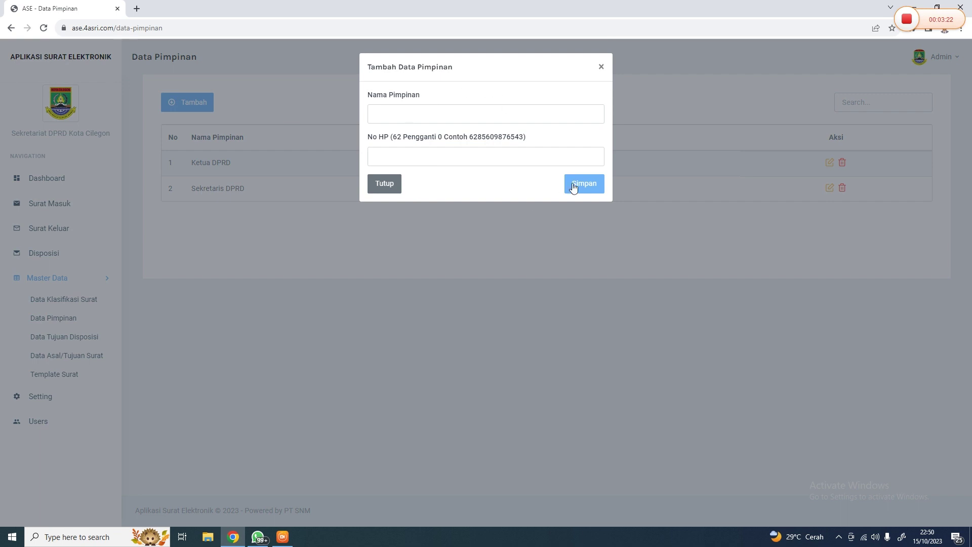
key("Escape")
Open Ketua DPRD's edit and delete prompts without changes, then open Data Tujuan Disposisi
left_click(830, 163)
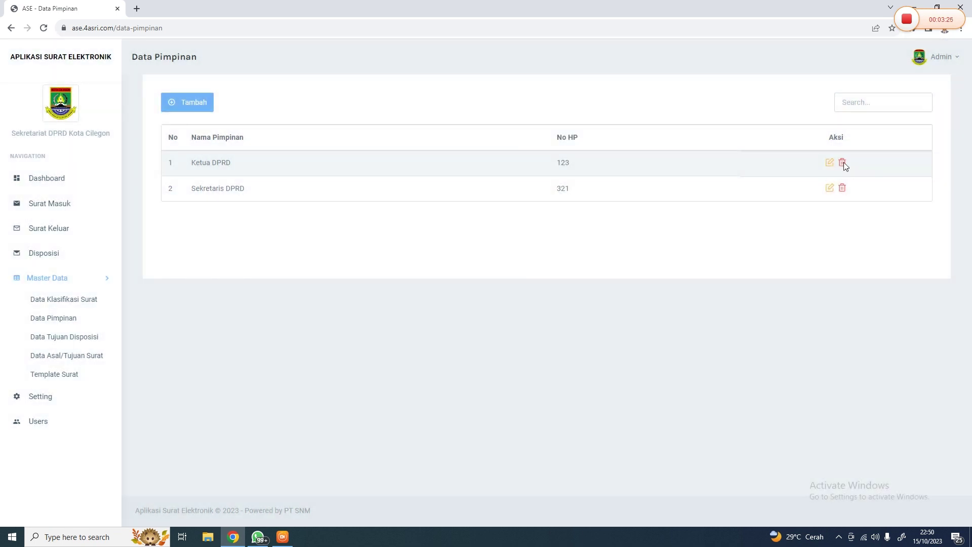
left_click(843, 163)
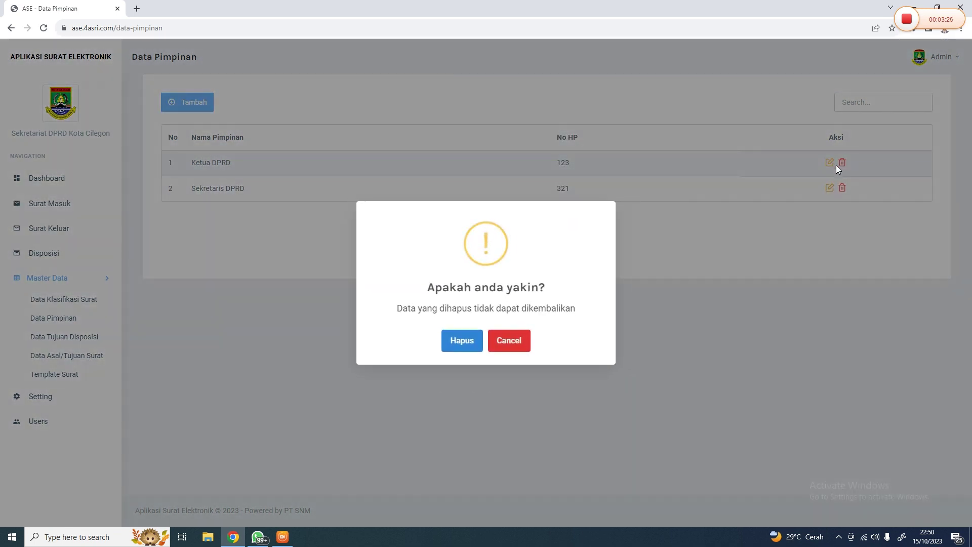
key("Escape")
left_click(101, 336)
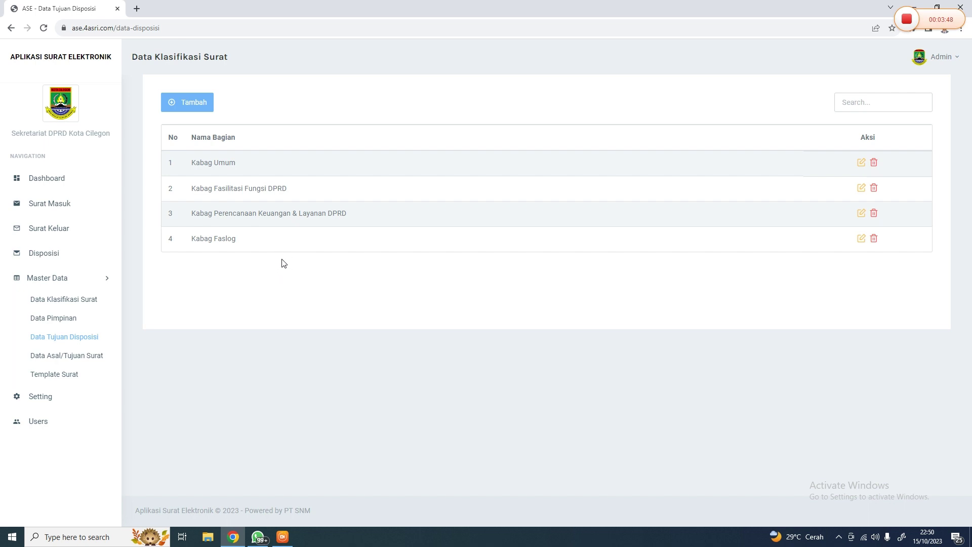
Highlight two disposition destination names, then open the Template Surat list of Sekwan and Ketua letterheads
left_click_drag(212, 188, 306, 191)
left_click(306, 193)
left_click_drag(223, 213, 311, 213)
left_click(318, 213)
left_click(73, 377)
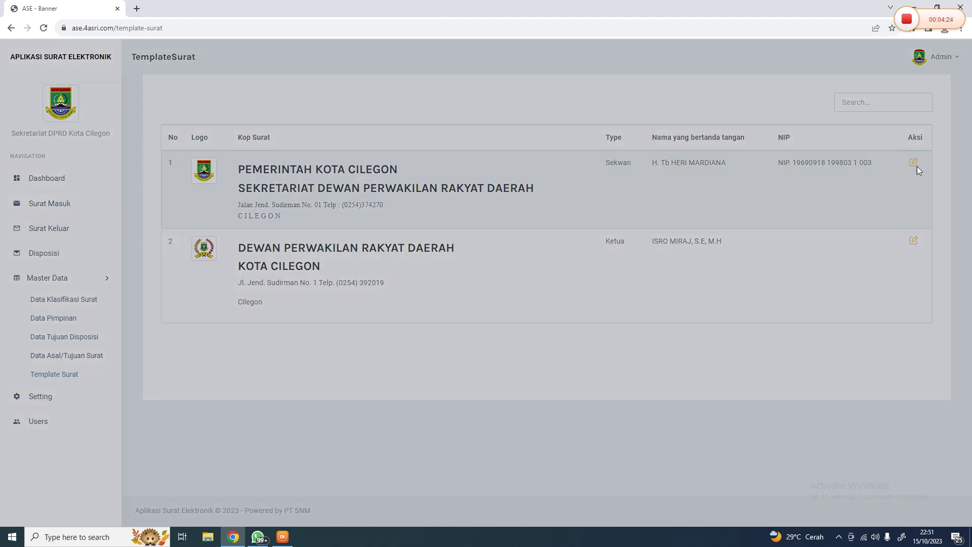
left_click(914, 163)
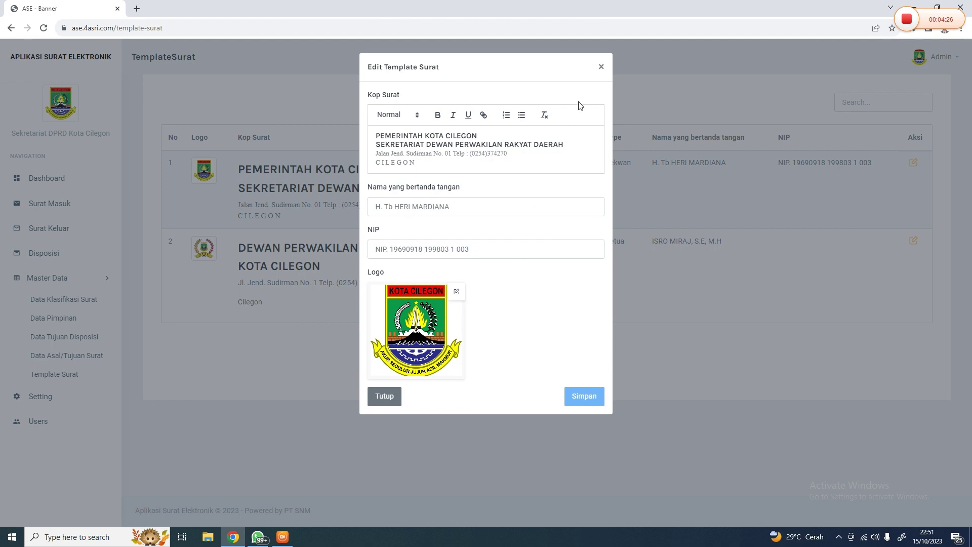
left_click(604, 67)
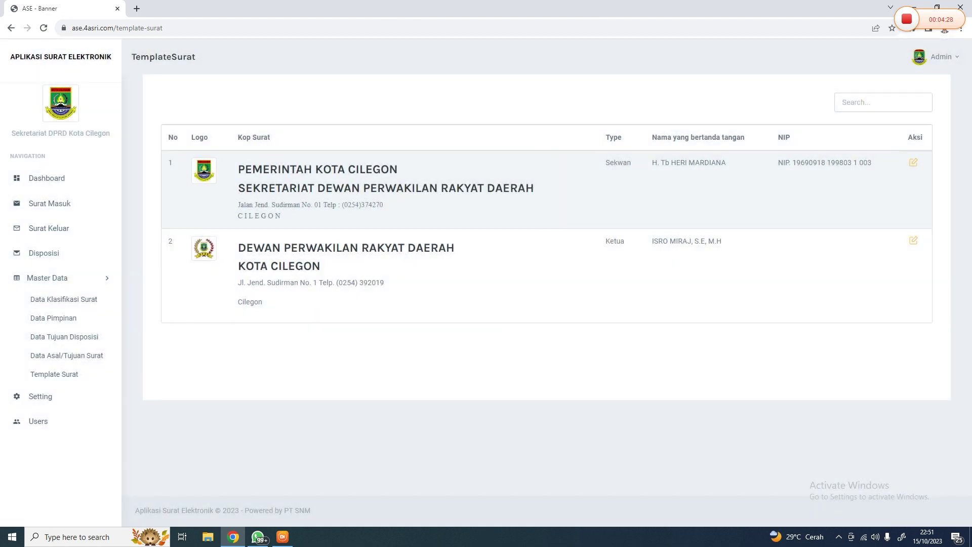
left_click(36, 278)
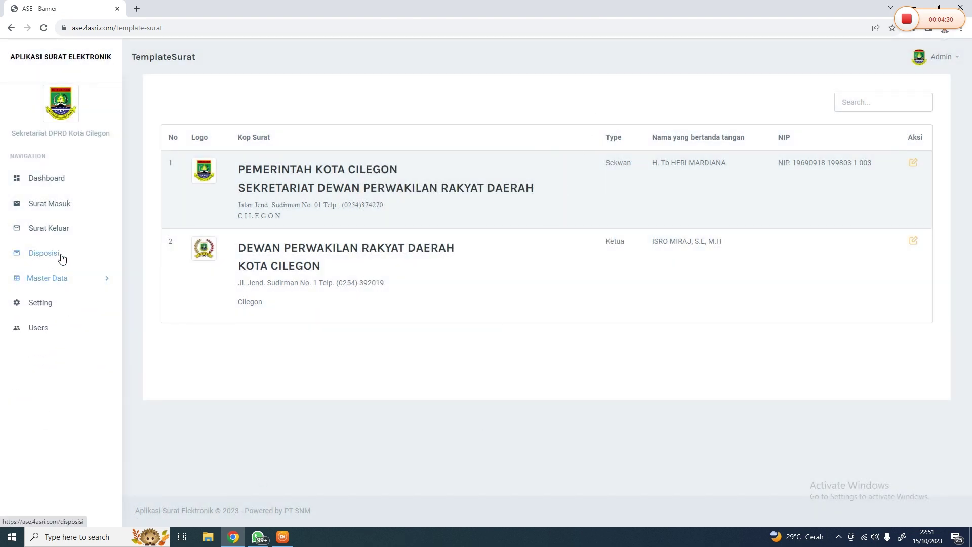
left_click(60, 257)
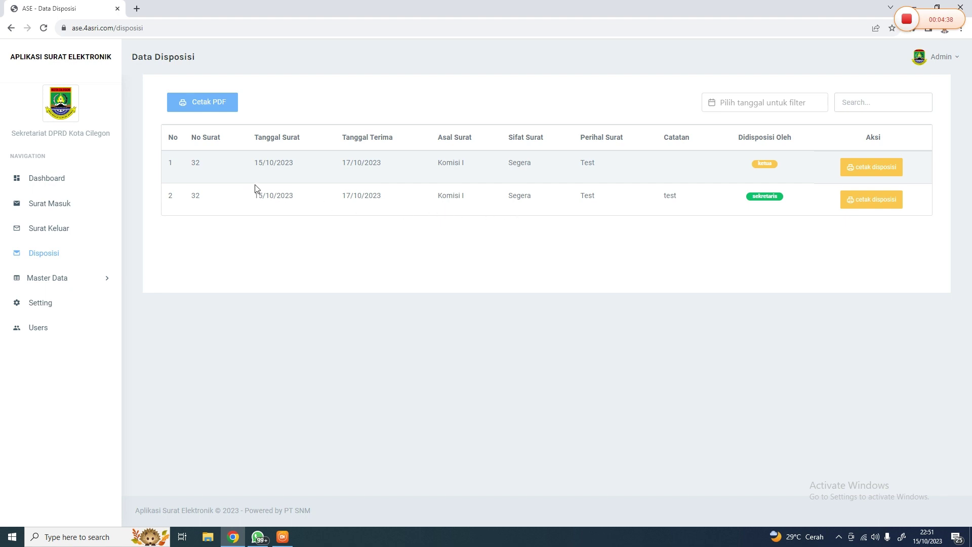
Choose Lembar Disposisi Ketua in the first record's disposition print prompt, then close without printing
left_click(872, 167)
left_click(486, 113)
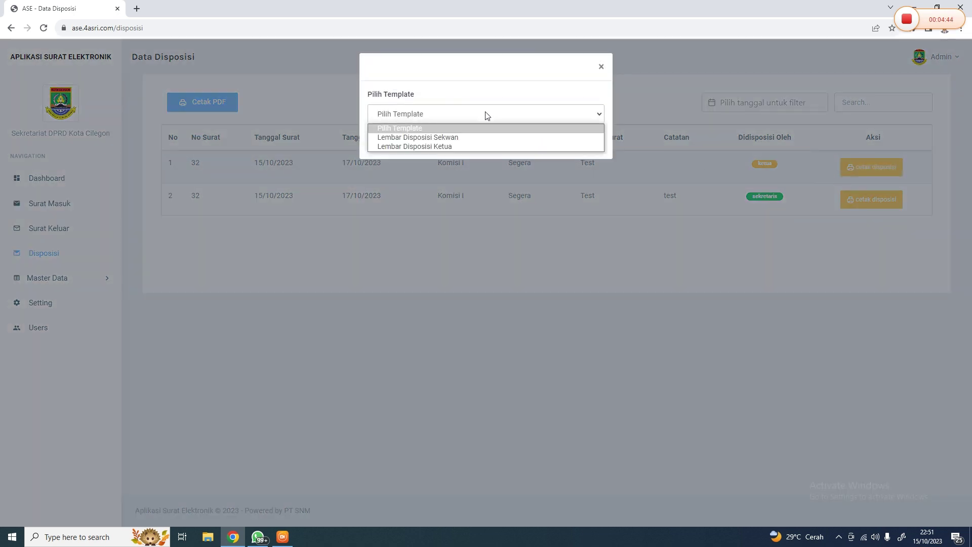
left_click(485, 137)
left_click(536, 113)
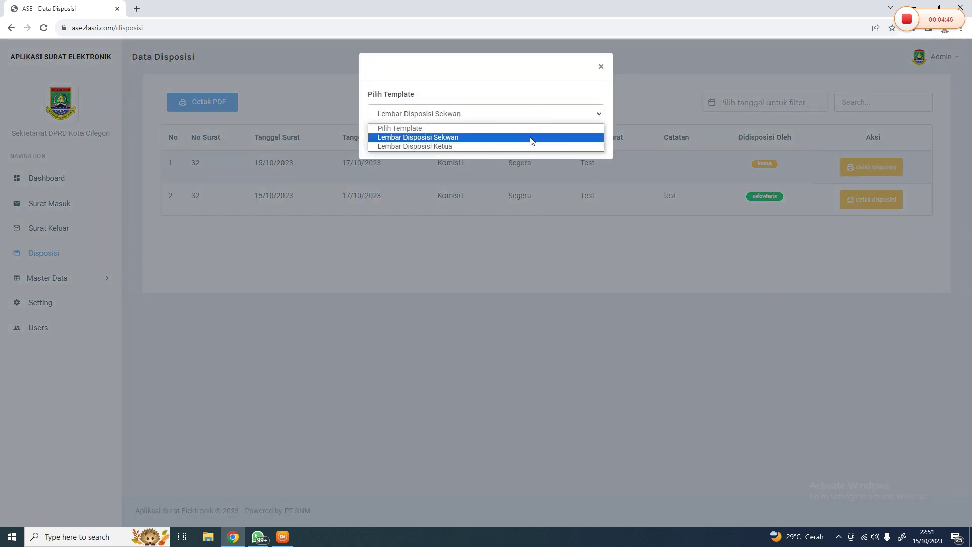
left_click(527, 146)
left_click(525, 122)
left_click(512, 139)
left_click(525, 123)
left_click(515, 146)
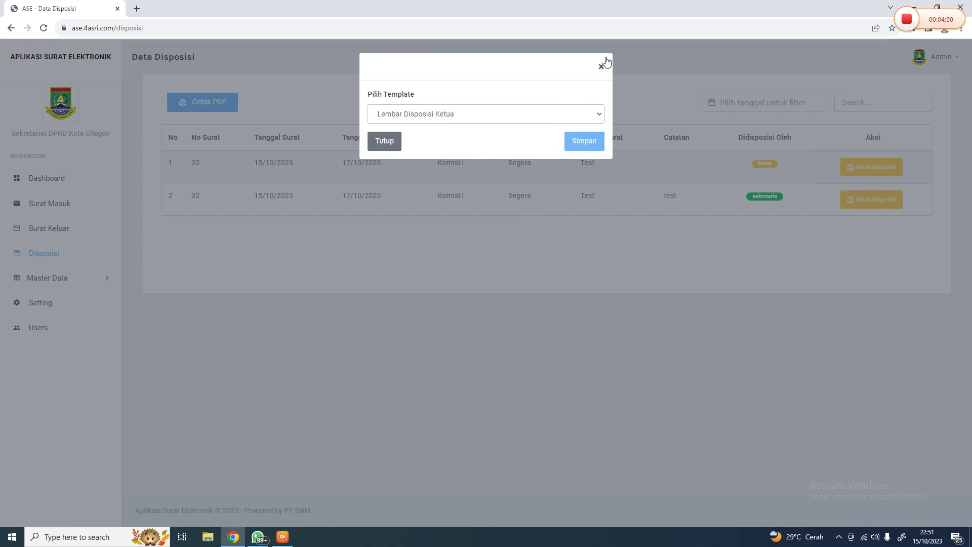
left_click(602, 65)
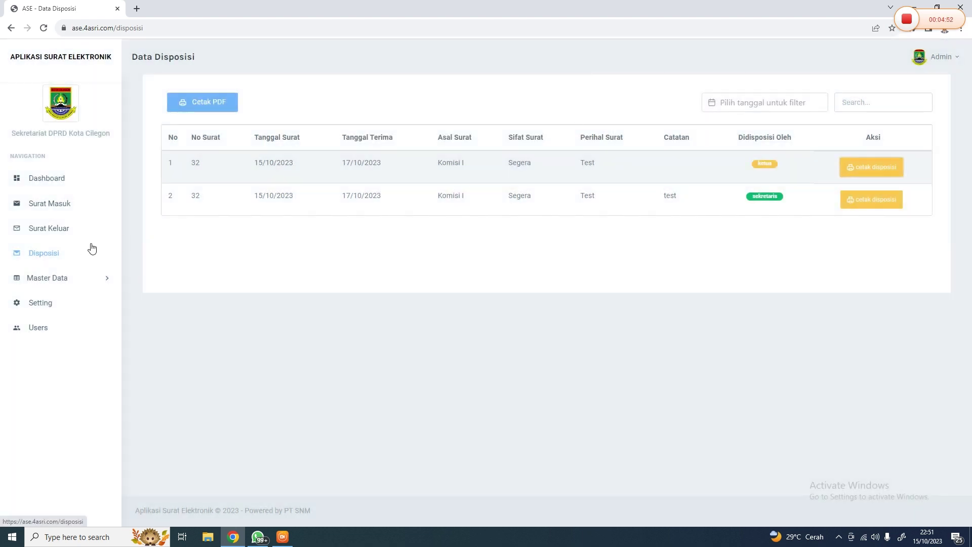
In Surat Keluar, open and close the add form and letter 000.1.2/wdawd's edit form unsaved
left_click(68, 232)
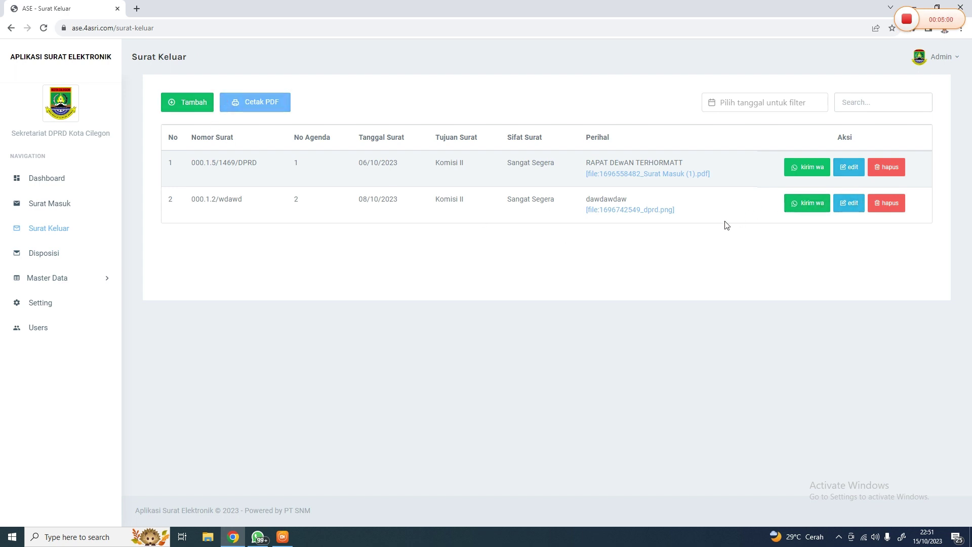
left_click(191, 110)
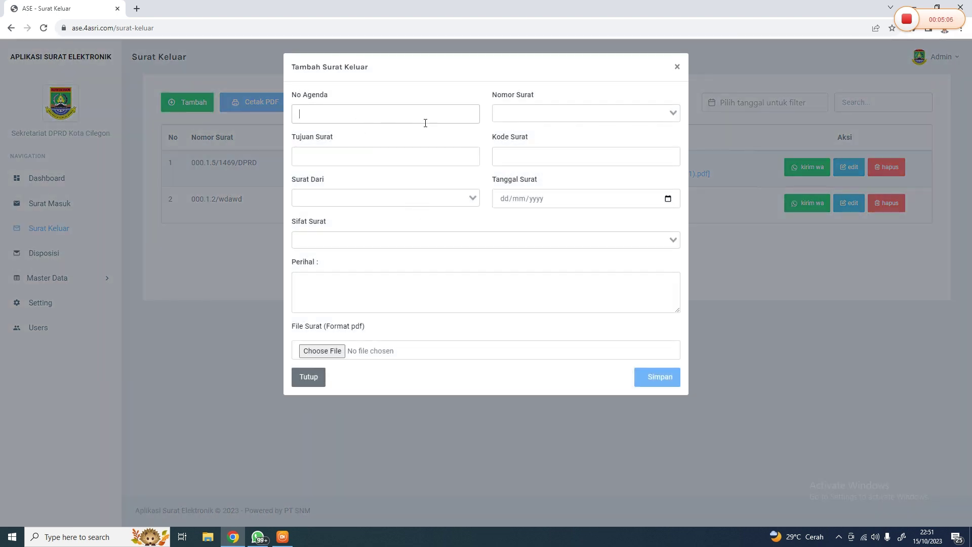
left_click(679, 68)
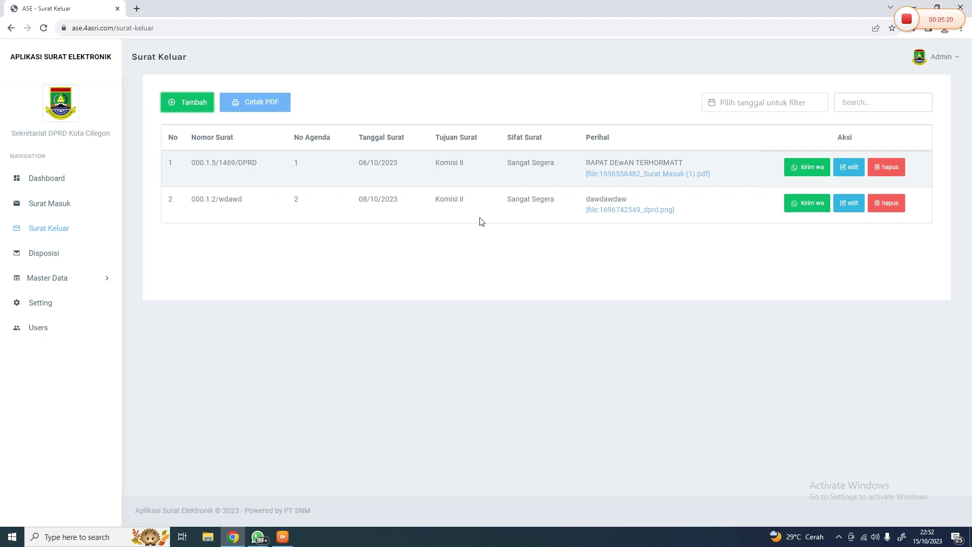
left_click(852, 203)
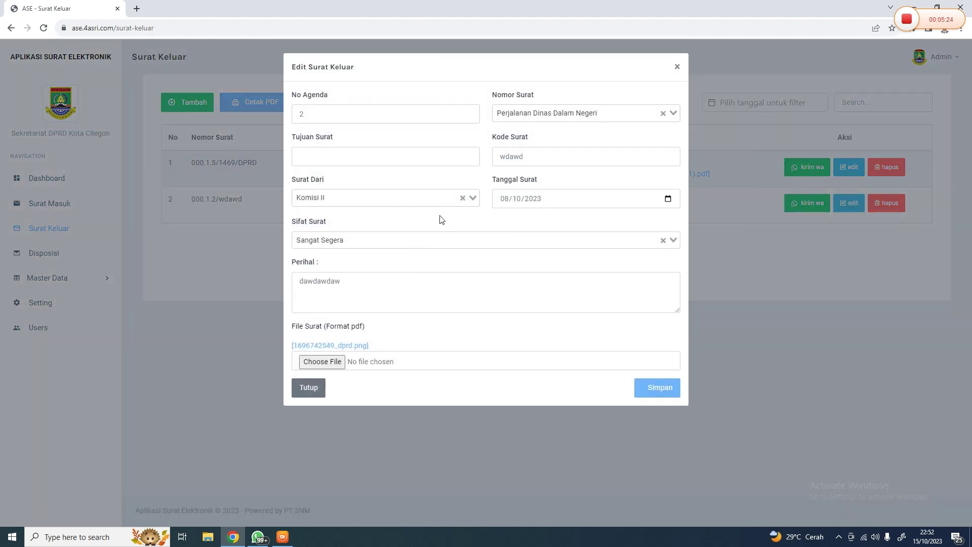
left_click(677, 75)
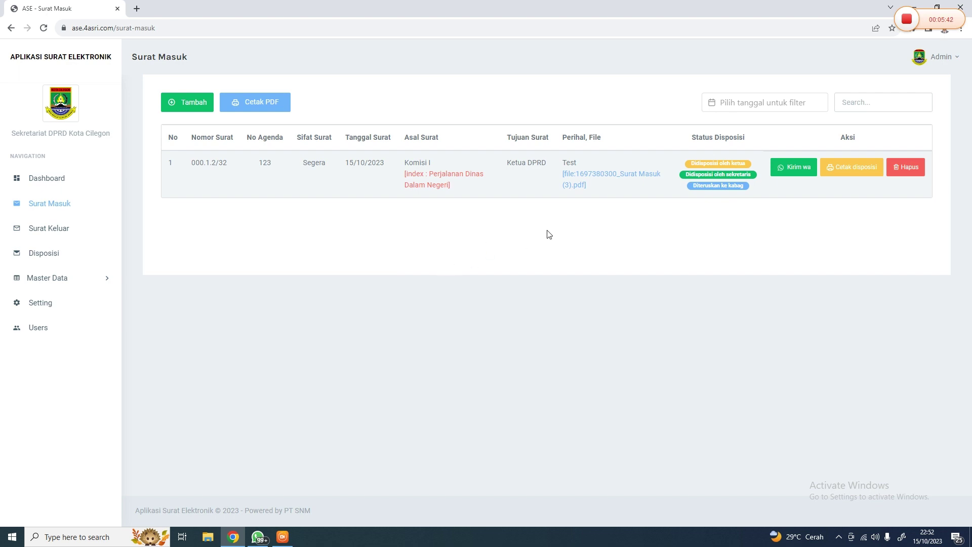
left_click(738, 103)
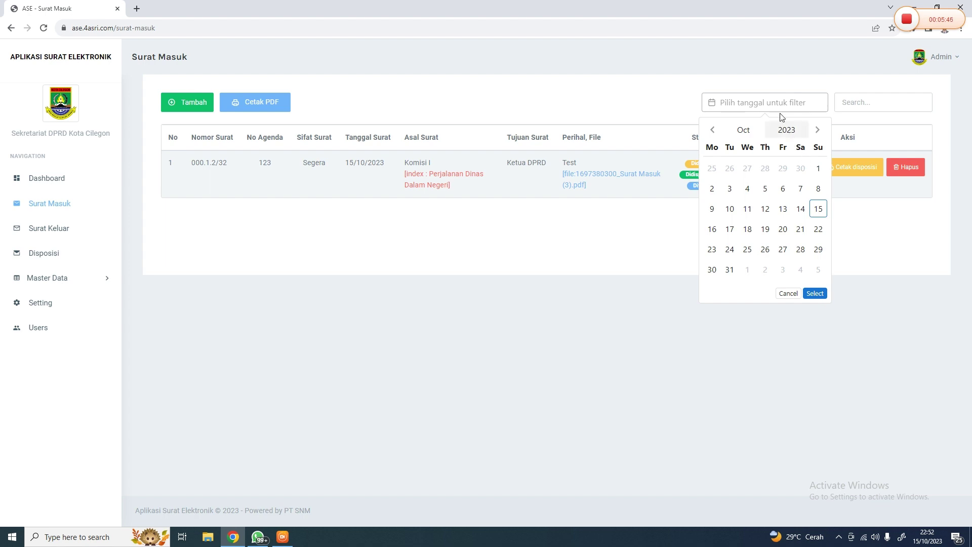
left_click(819, 212)
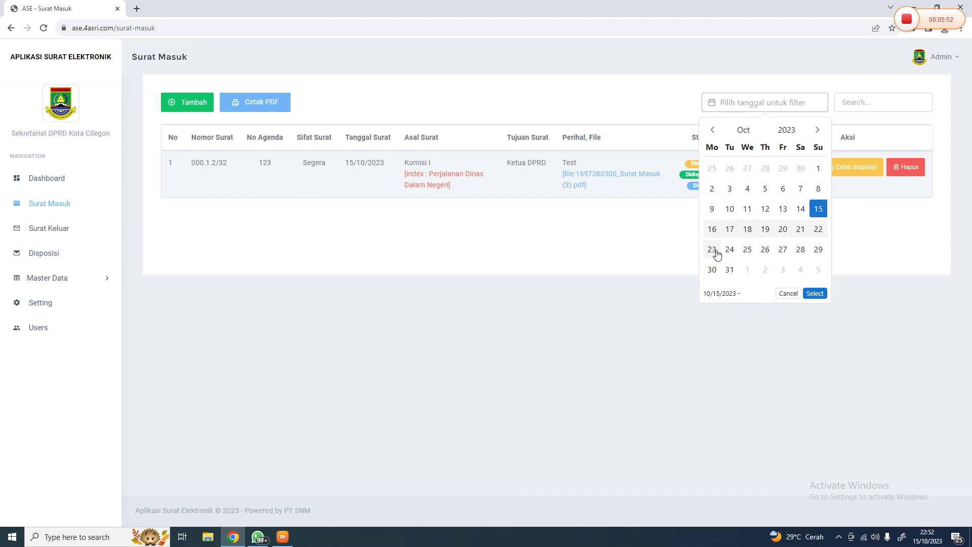
left_click(712, 230)
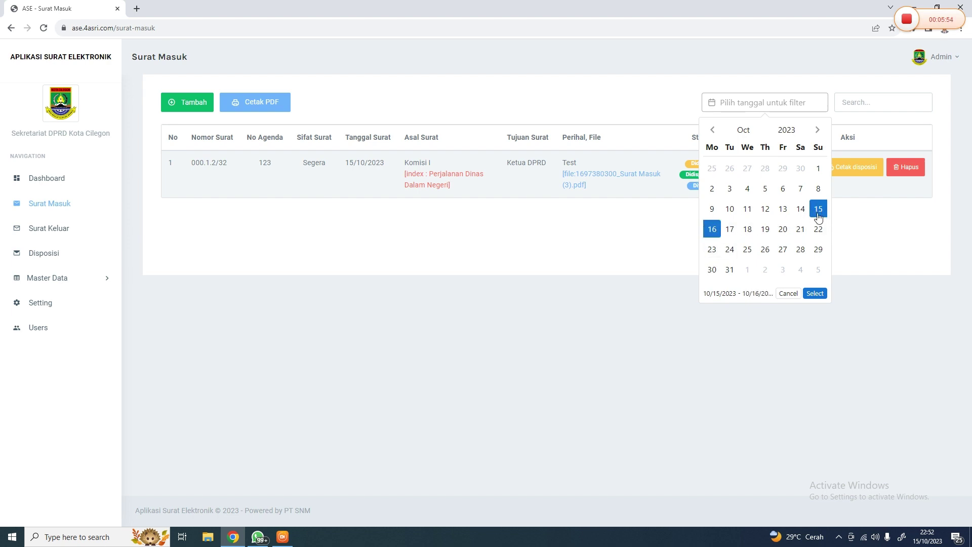
left_click(817, 230)
left_click(885, 148)
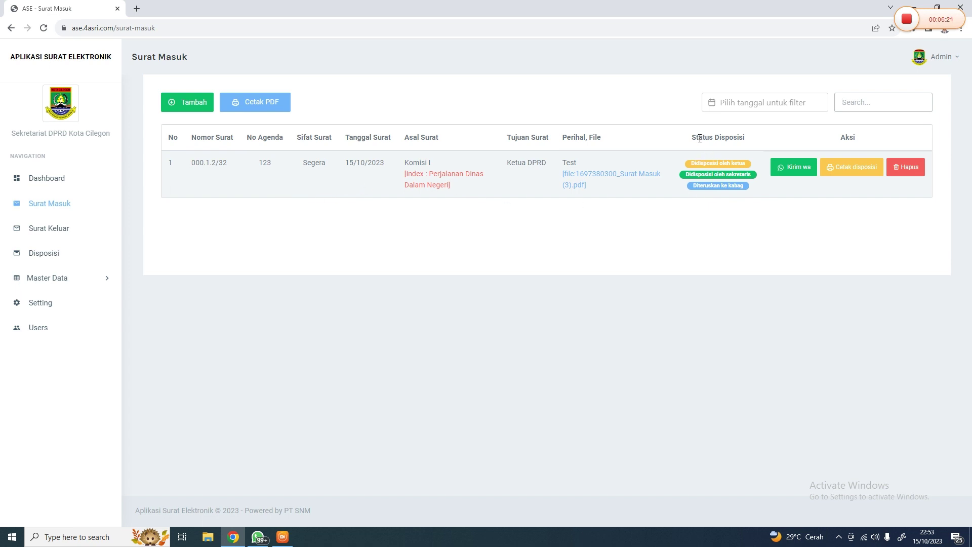
left_click_drag(691, 138, 744, 137)
left_click(729, 166)
left_click_drag(690, 175, 743, 188)
left_click_drag(727, 163, 734, 184)
left_click(745, 187)
left_click_drag(695, 173, 757, 177)
left_click(755, 179)
left_click_drag(694, 189, 748, 194)
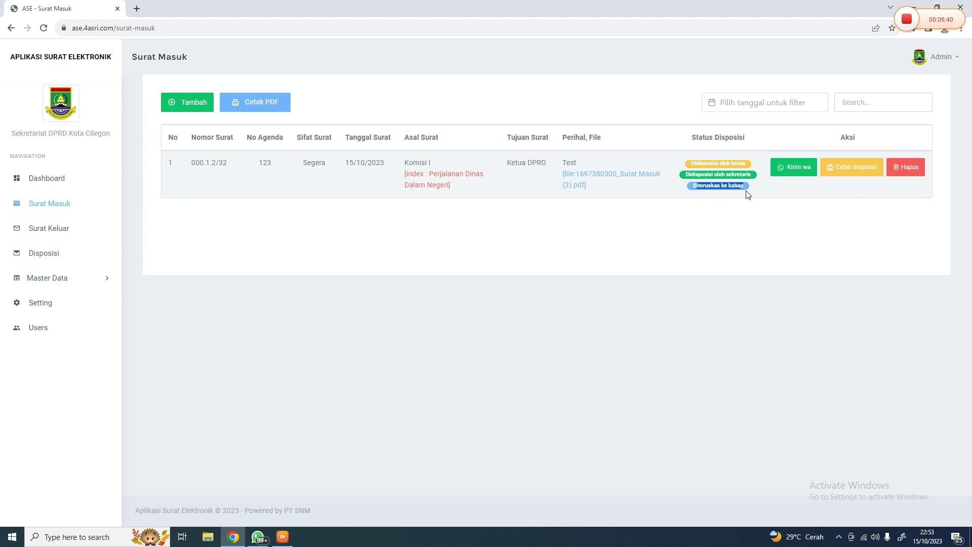
left_click(723, 188)
Start a new incoming letter from Komisi I with agenda number 321
left_click(201, 108)
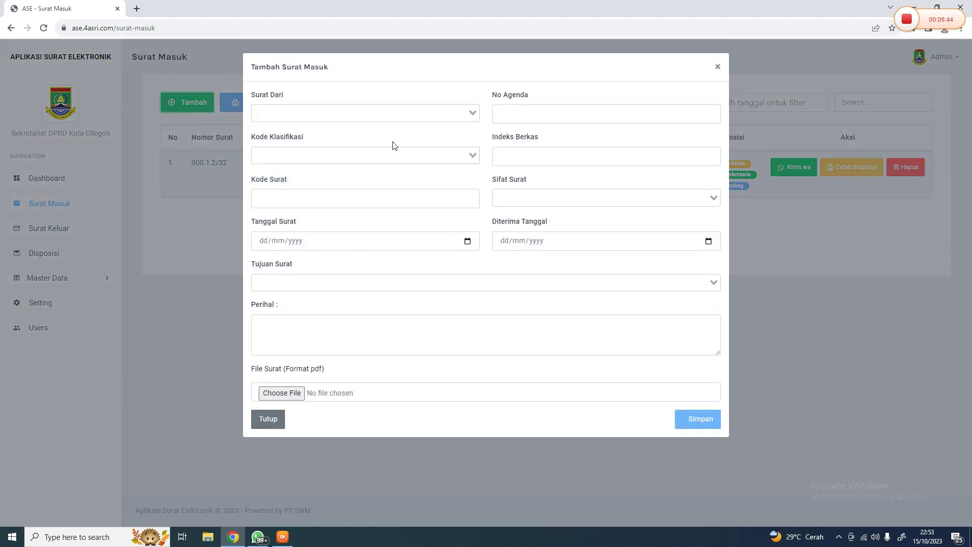
left_click(354, 111)
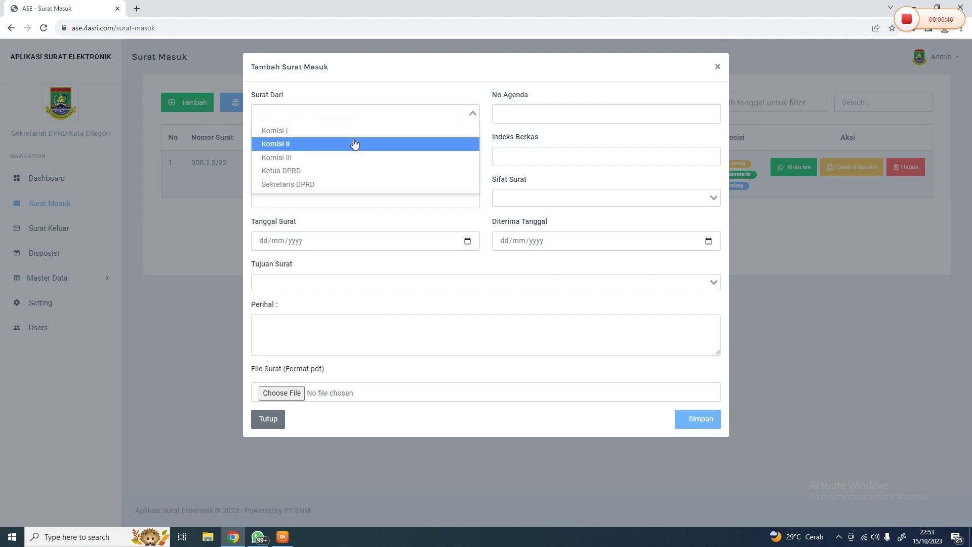
left_click(354, 132)
left_click(575, 109)
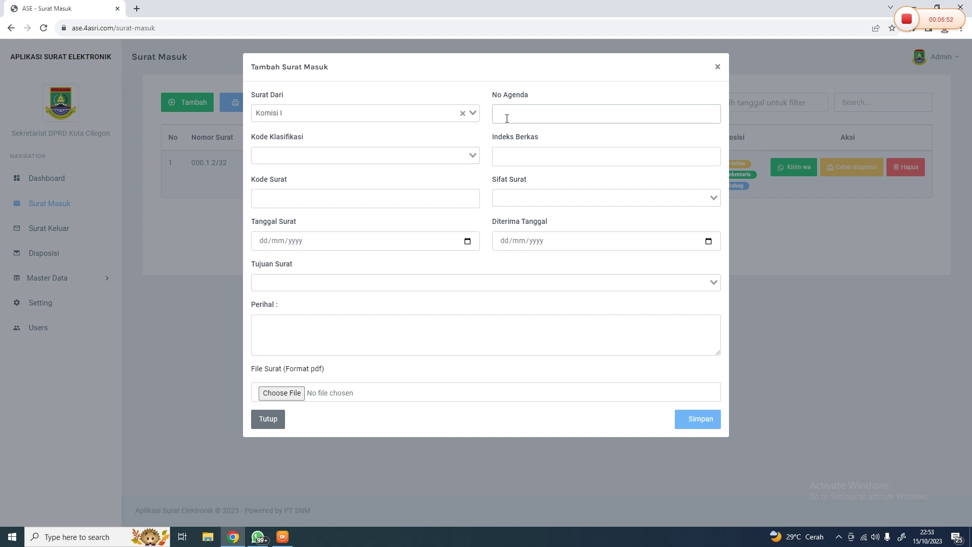
type("321")
Set the classification code to 09321, replacing the briefly chosen 000.1.1 Telekomunikasi
left_click(455, 157)
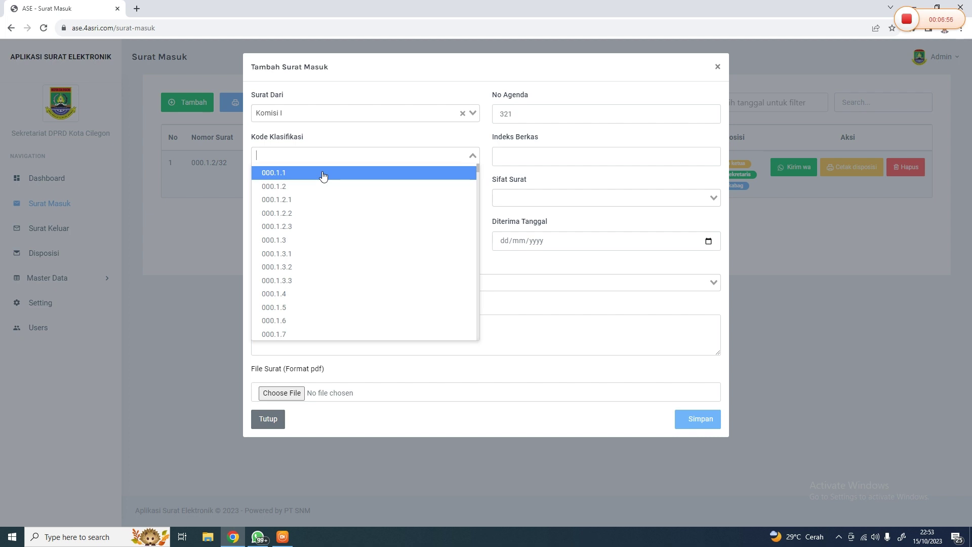
left_click(323, 173)
left_click_drag(496, 160, 596, 161)
left_click(475, 168)
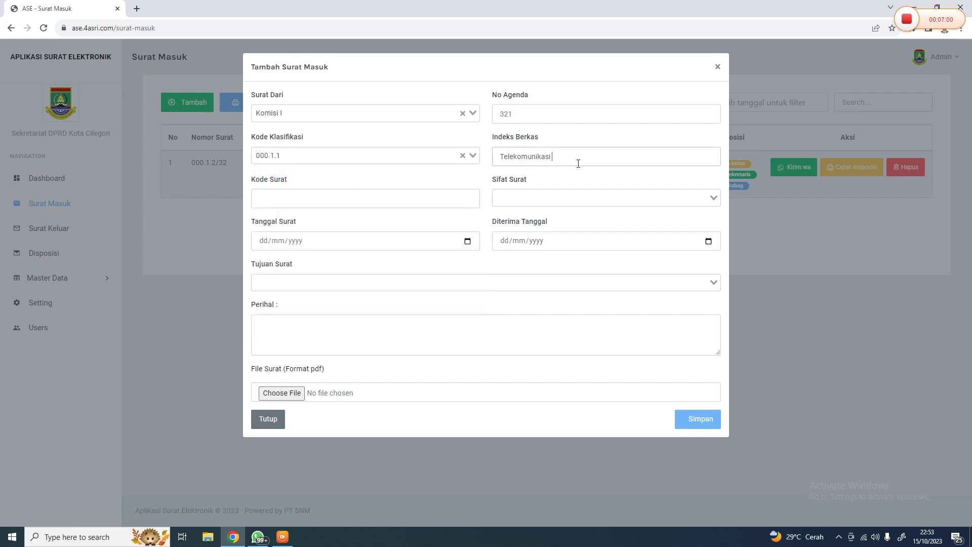
left_click(399, 155)
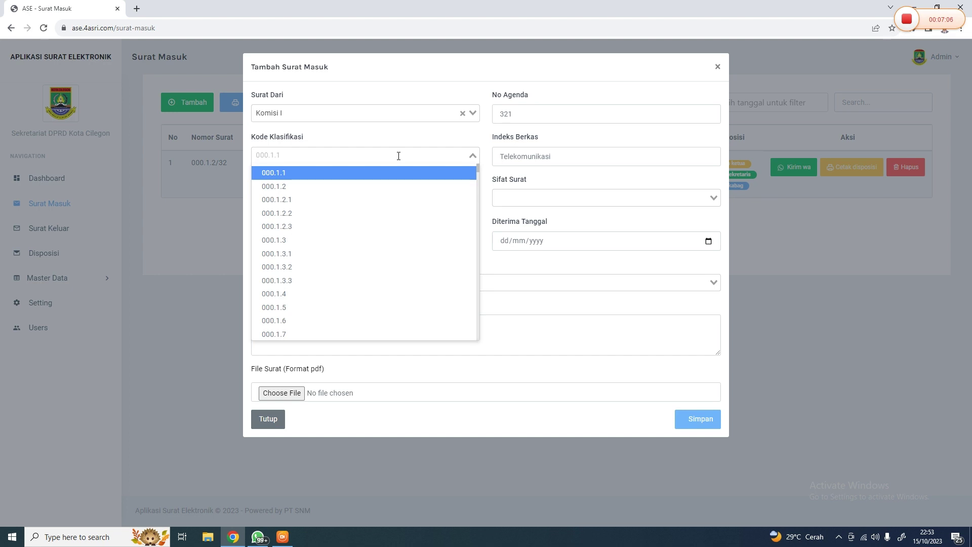
type("09321")
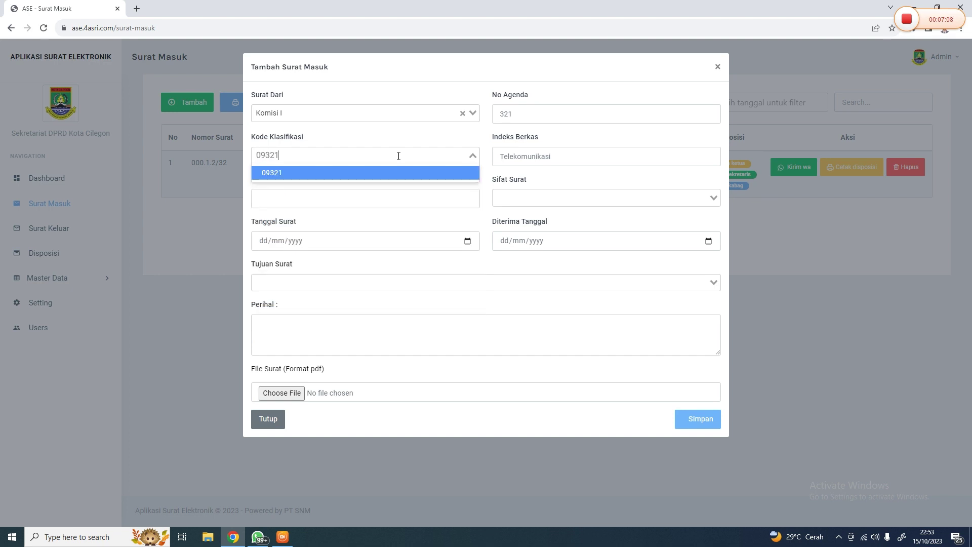
key("Return")
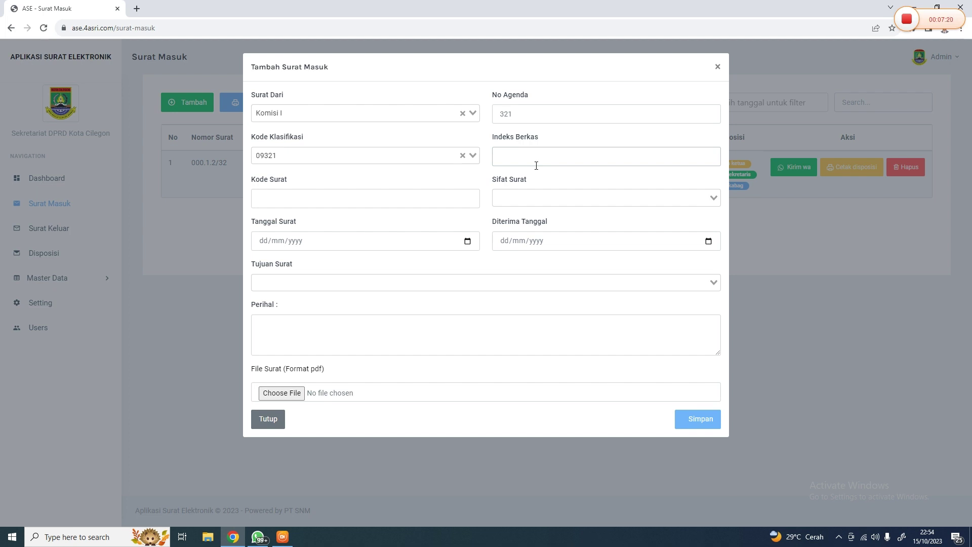
Enter 'Rapat Dewan' as the file index, then close the form unsaved
type("Rapat Dewan")
key("BackSpace")
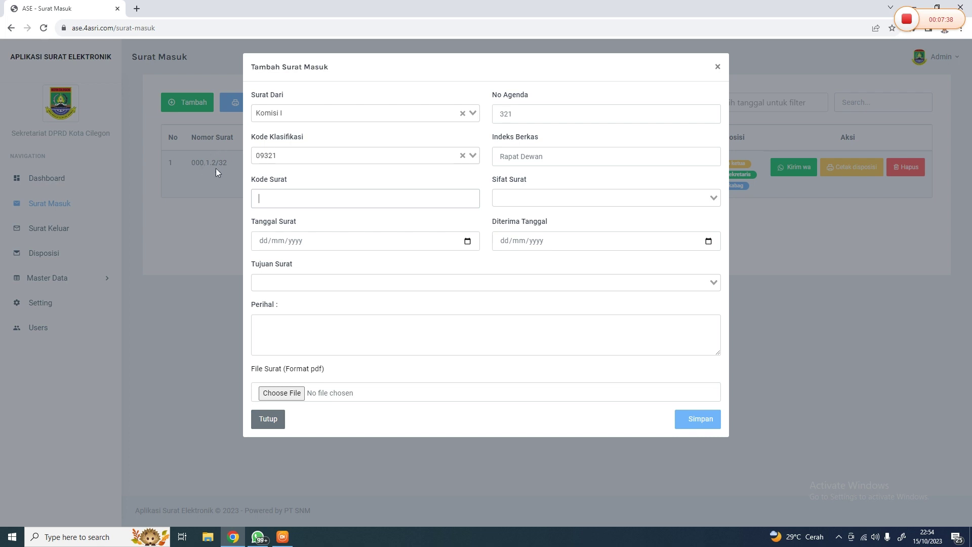
left_click(192, 153)
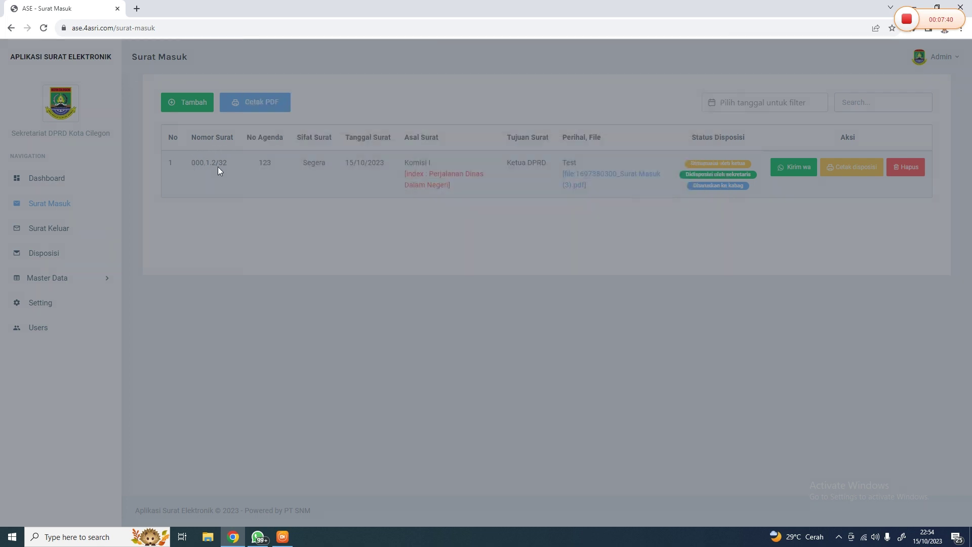
Start a new incoming letter from Komisi I with agenda number 321, classification 000.1.1 and letter code 932
left_click_drag(192, 162, 232, 168)
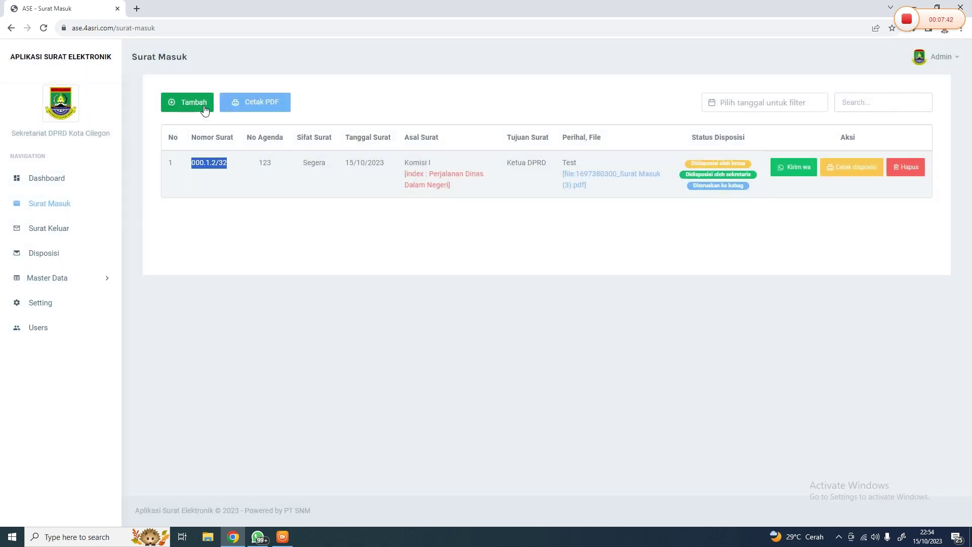
left_click(198, 104)
left_click(296, 120)
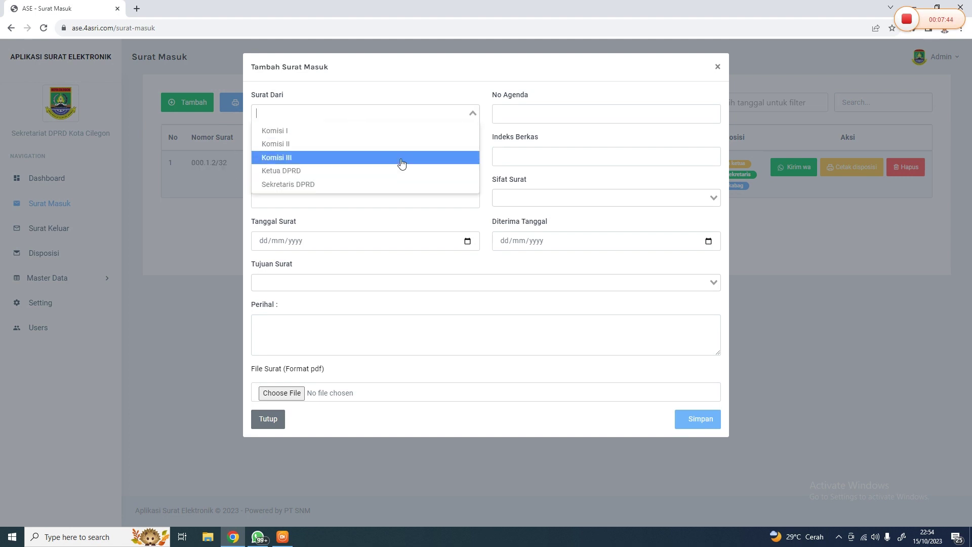
left_click(341, 132)
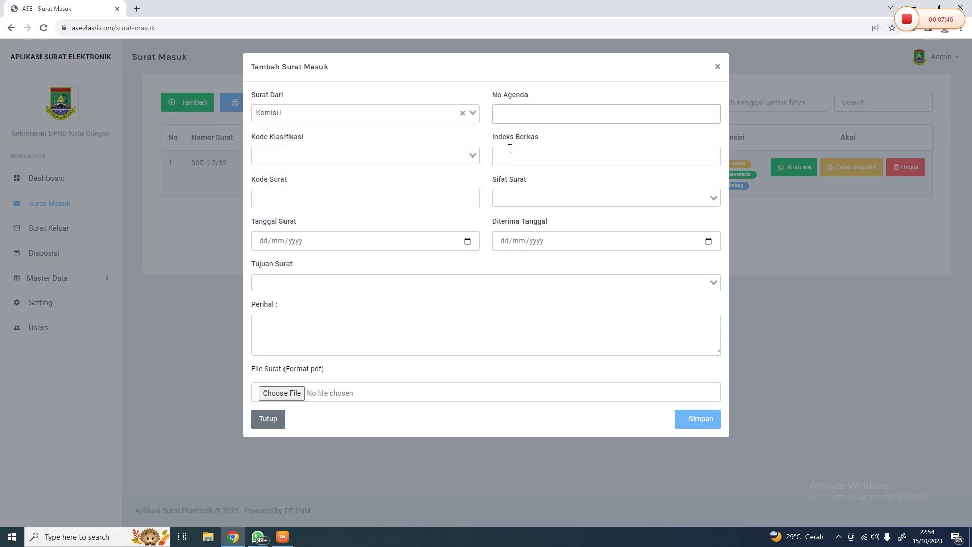
type("321")
left_click(430, 156)
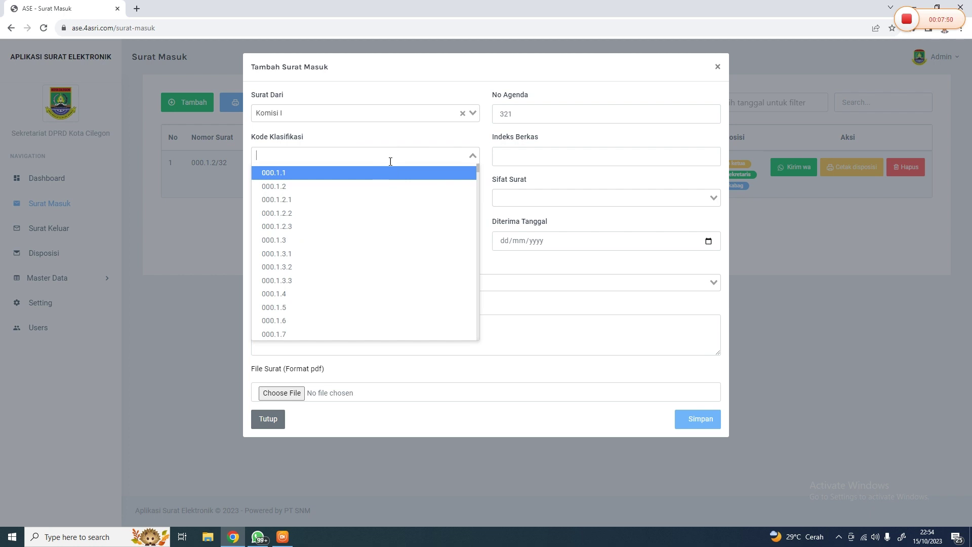
left_click(391, 172)
left_click(395, 199)
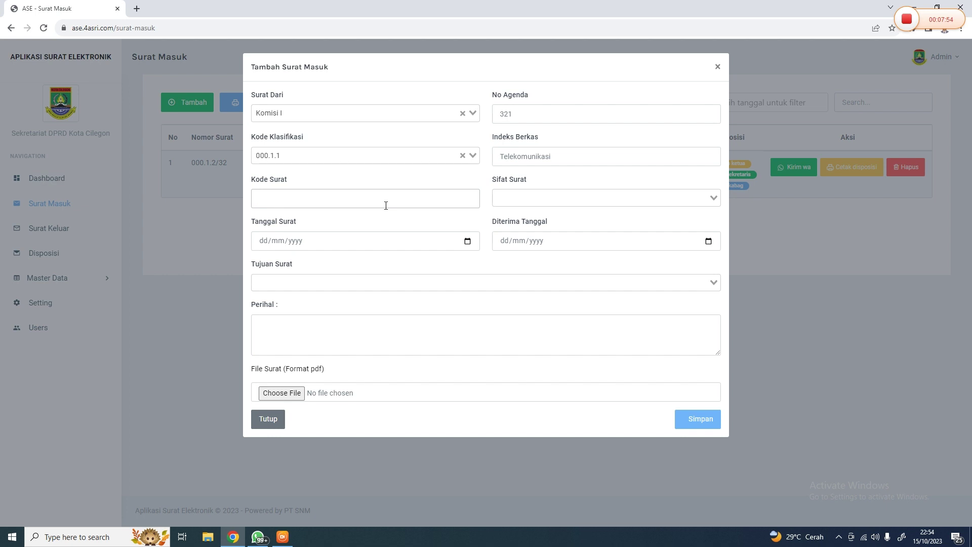
type("932")
Mark it Rahasia, dated 12/10/2023, received 15/10/2023, addressed to Sekretaris DPRD
left_click(543, 197)
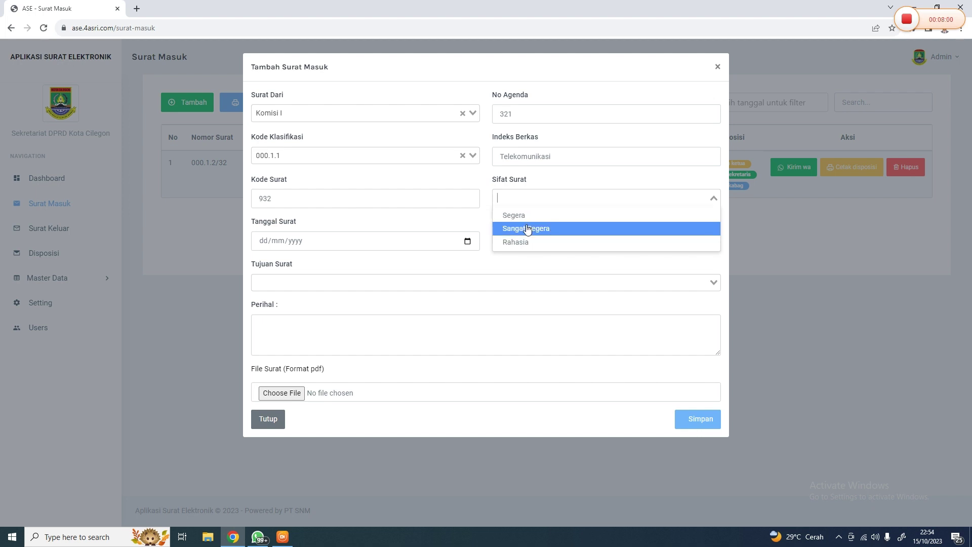
left_click(527, 242)
left_click(467, 241)
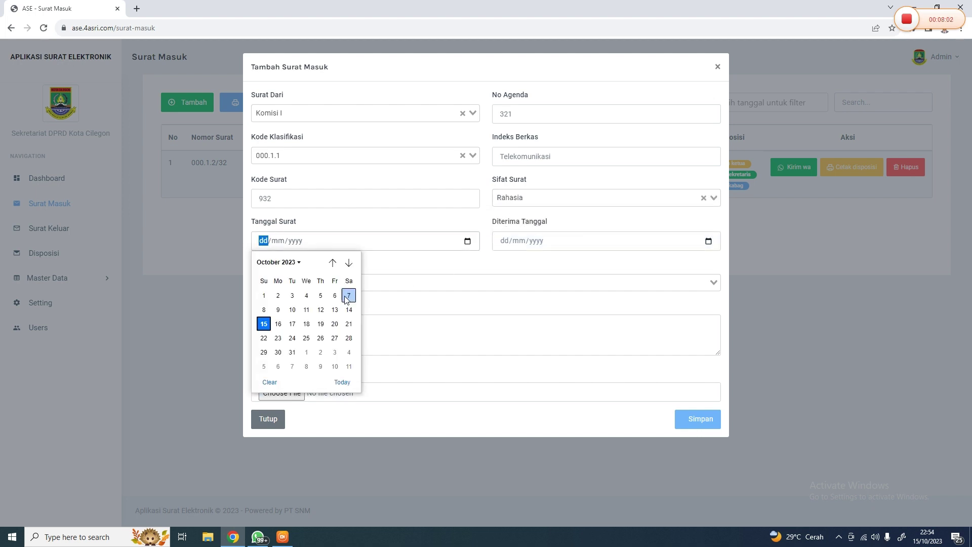
left_click(320, 309)
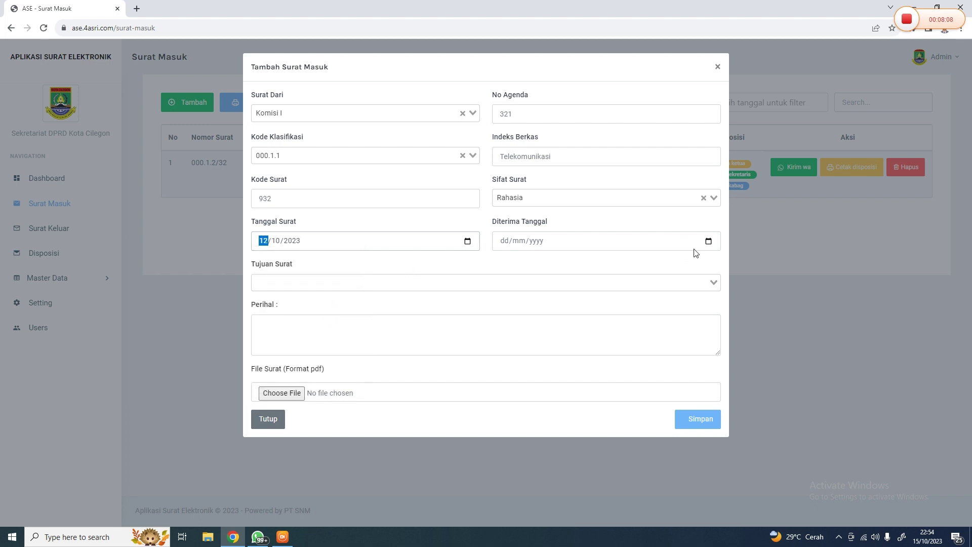
left_click(712, 245)
left_click(501, 324)
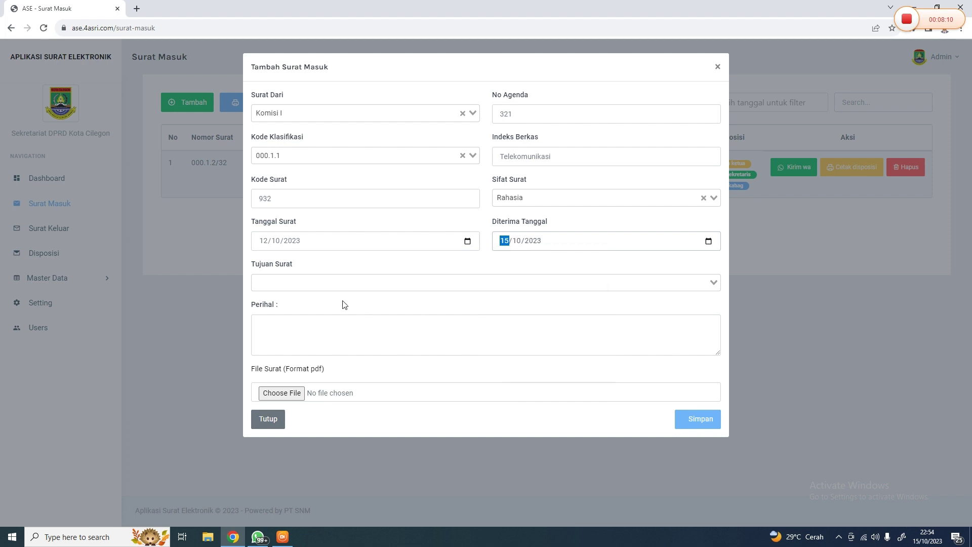
left_click(335, 291)
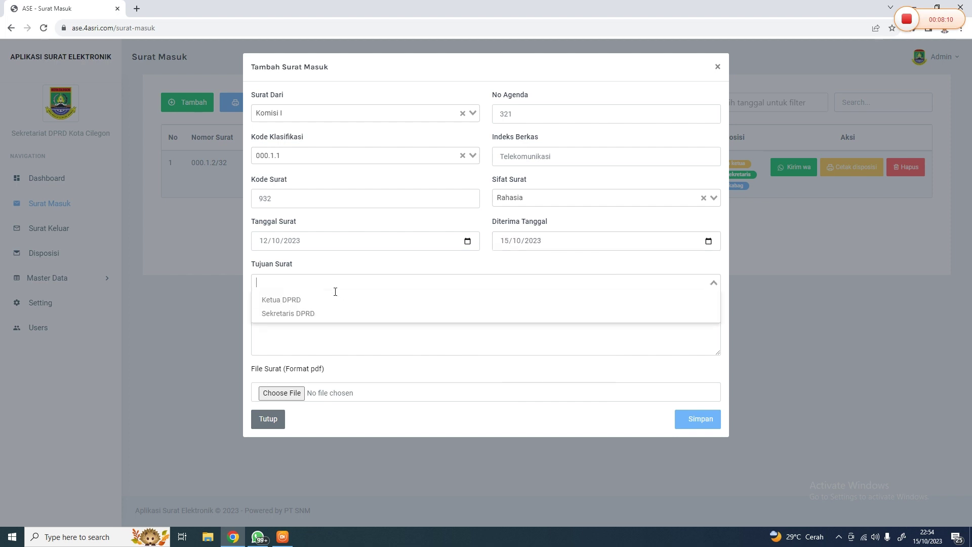
left_click(319, 314)
Enter subject 'Mohon Acc', attach Plastik.png instead of Packaging Hijab.png, and save
left_click(295, 338)
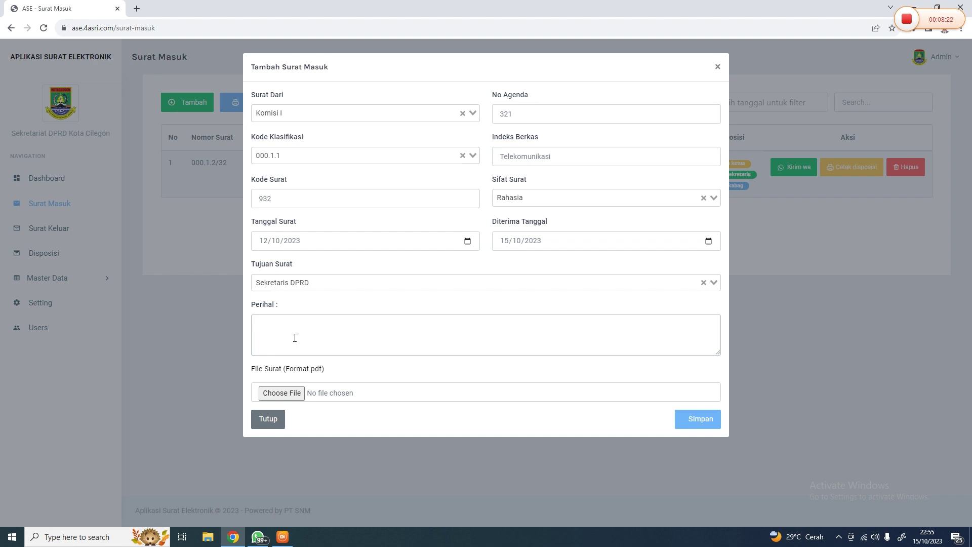
type("Mohon Acc")
left_click(300, 393)
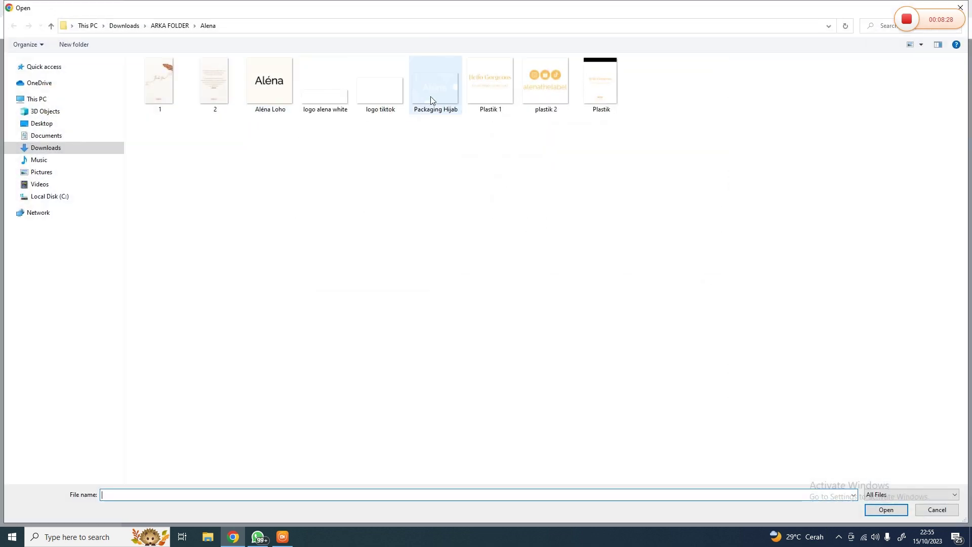
double_click(432, 102)
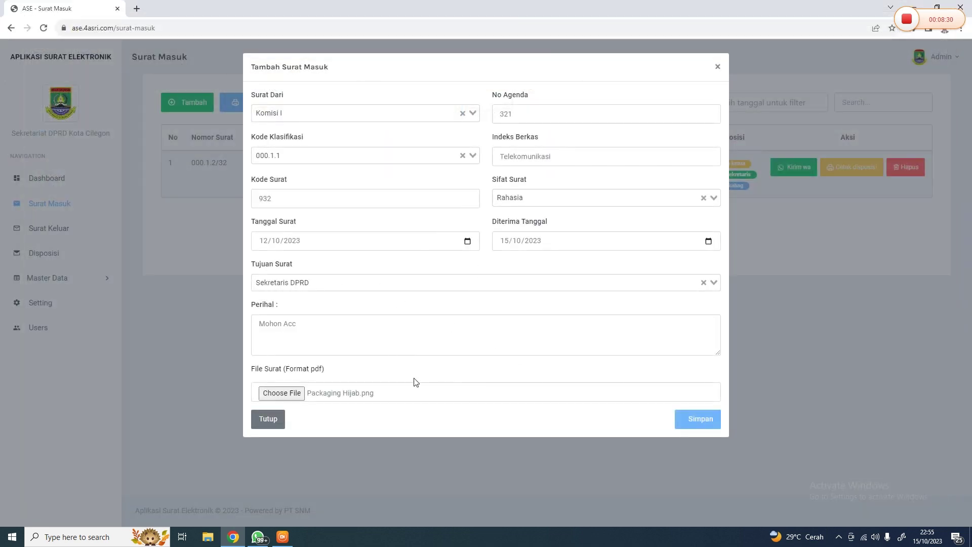
left_click(304, 393)
double_click(600, 81)
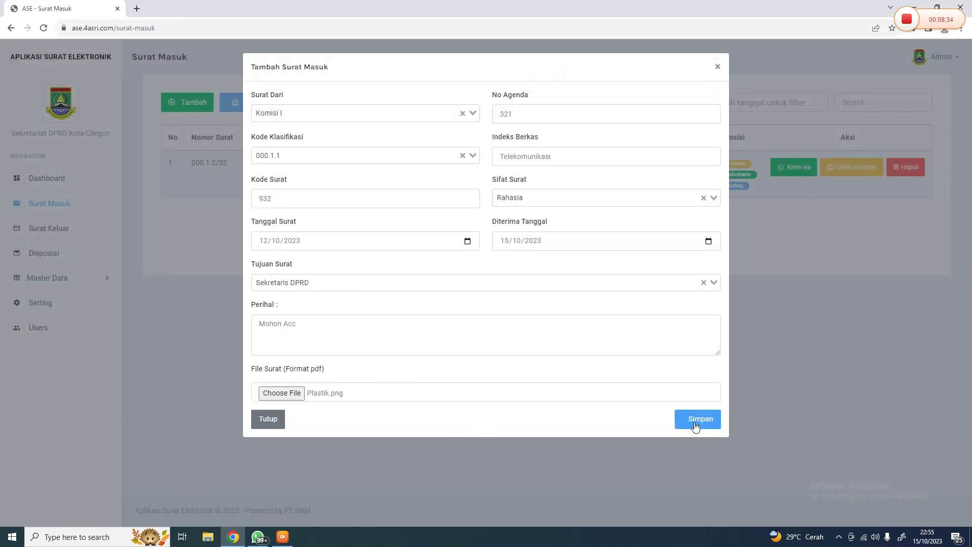
left_click(695, 425)
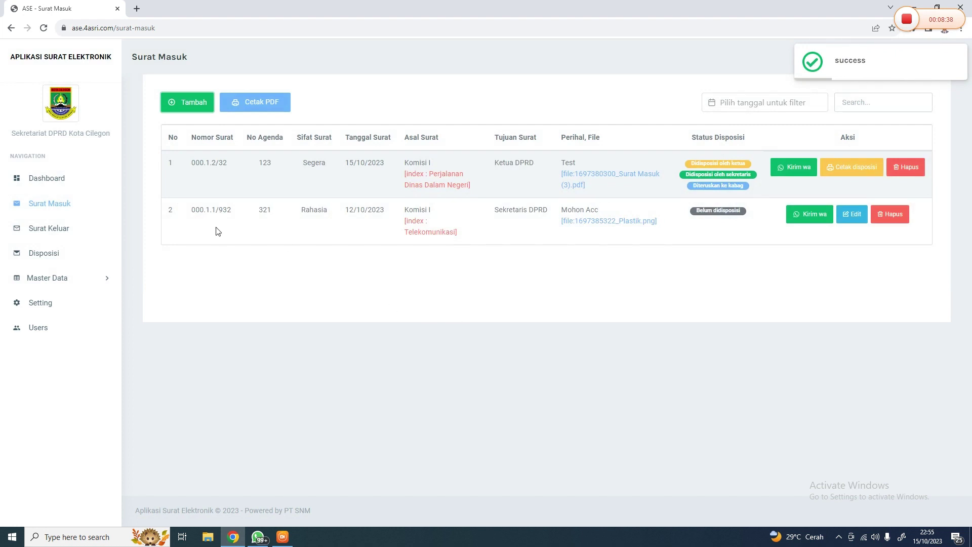
left_click(852, 215)
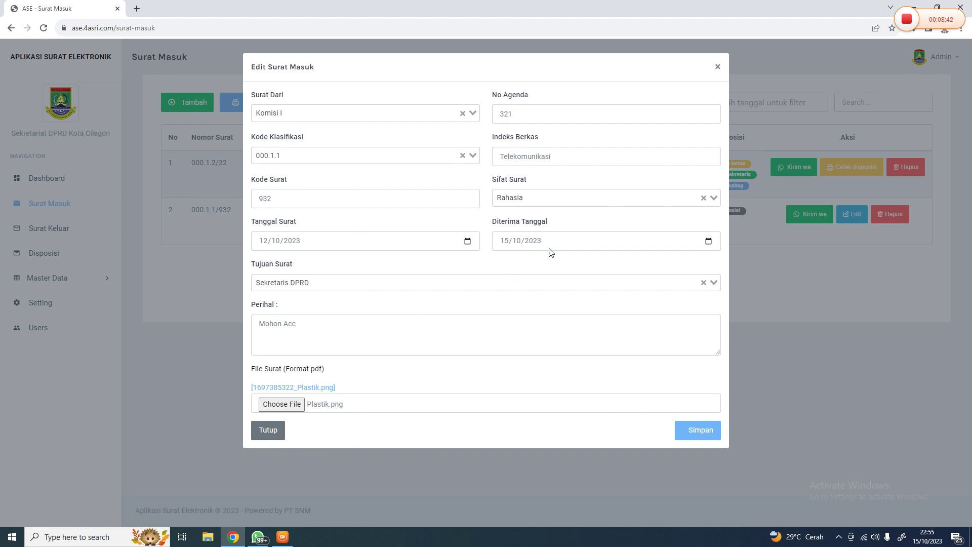
left_click(824, 248)
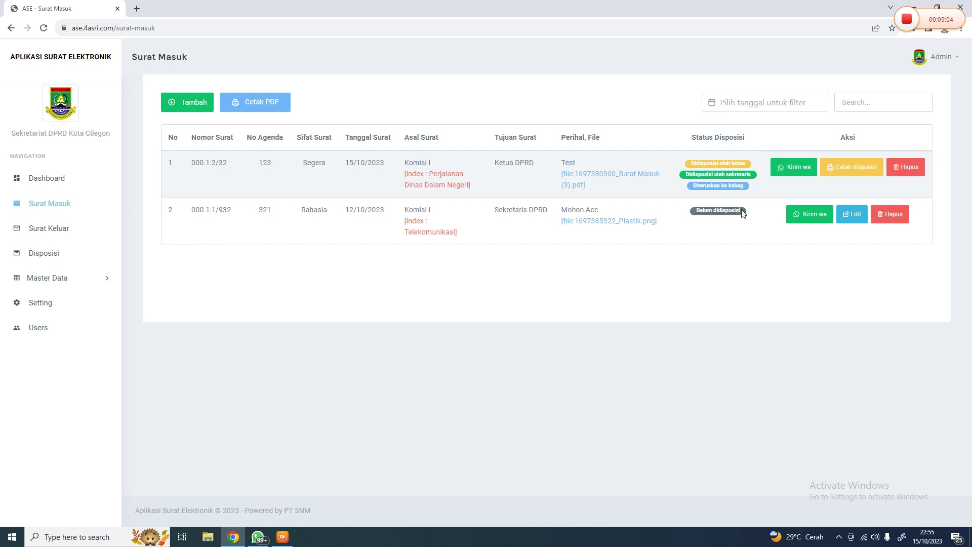
left_click_drag(494, 212, 553, 213)
left_click(540, 212)
Log out of Admin, sign in with the secretary's saved username and password, and open Surat Masuk
left_click(940, 57)
left_click(907, 124)
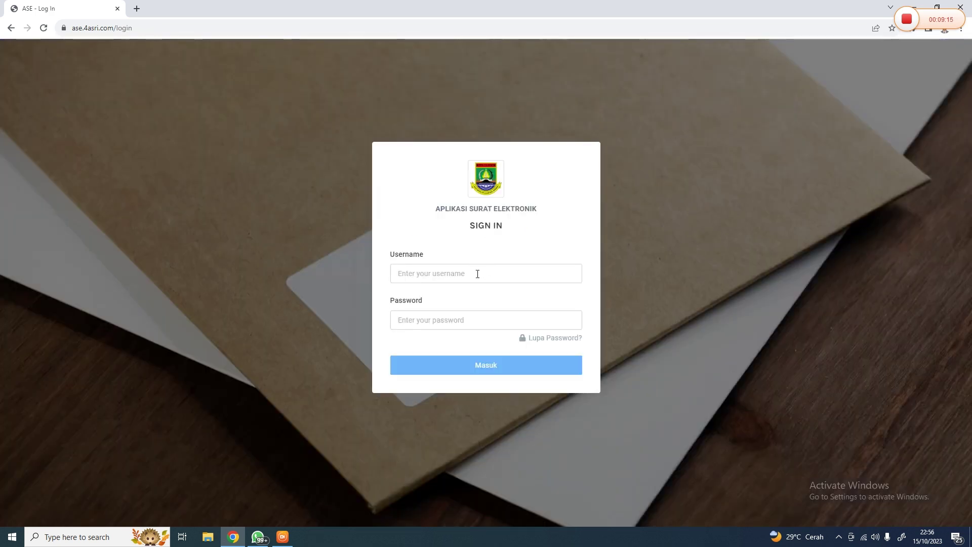
left_click(476, 274)
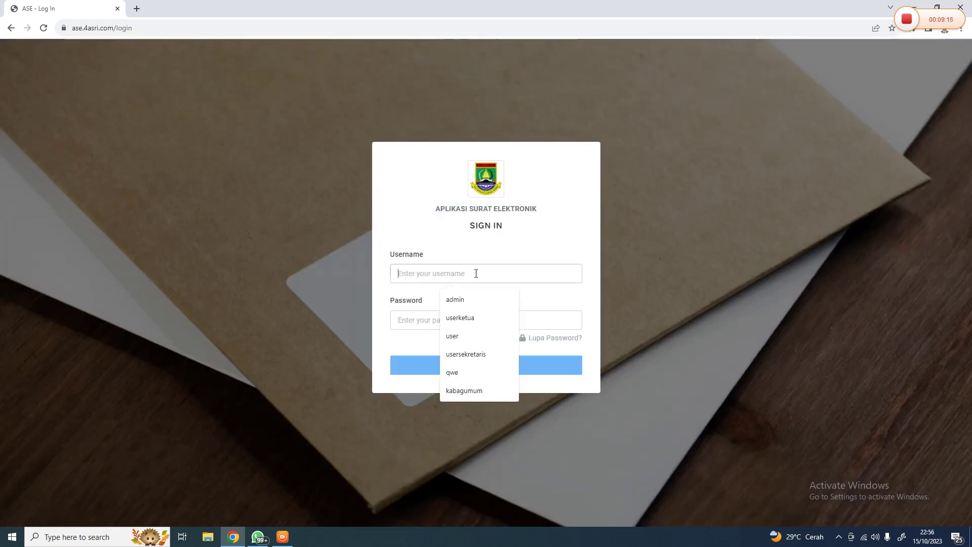
type("use")
key("Down")
key("Down")
key("Down")
key("Return")
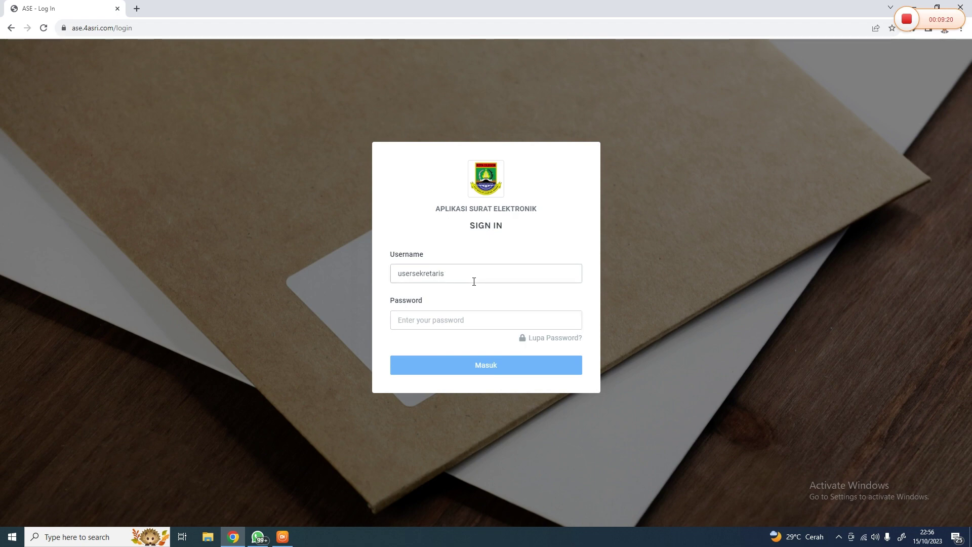
type("********")
key("Return")
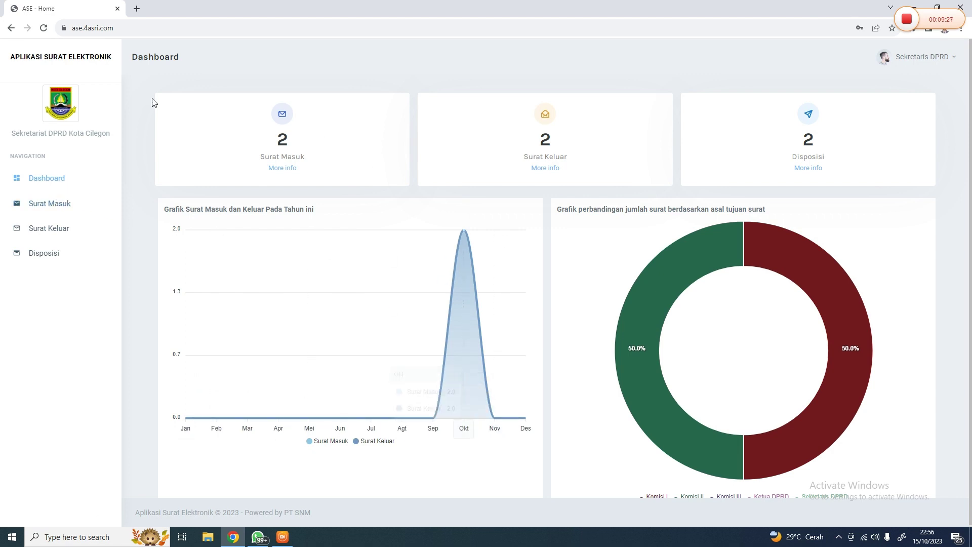
left_click(49, 204)
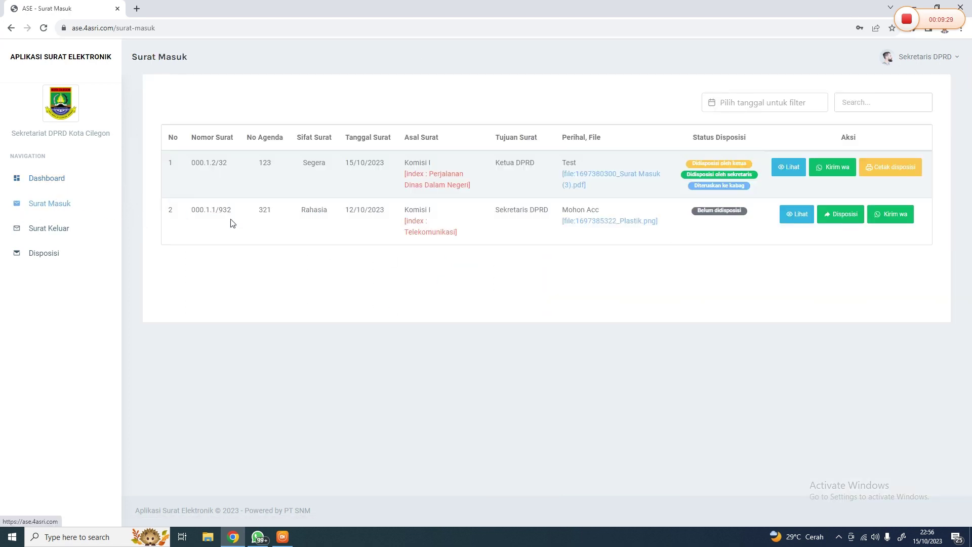
left_click(48, 228)
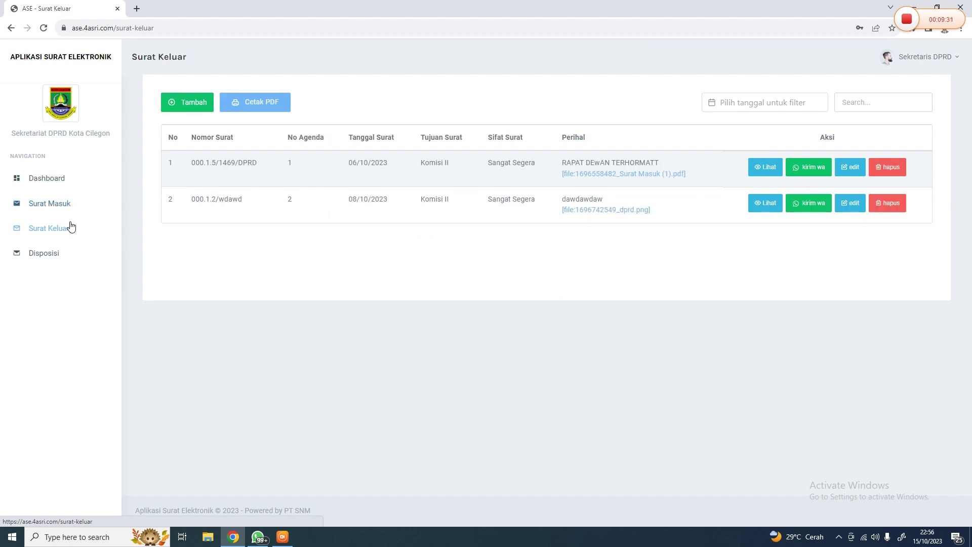
left_click(67, 211)
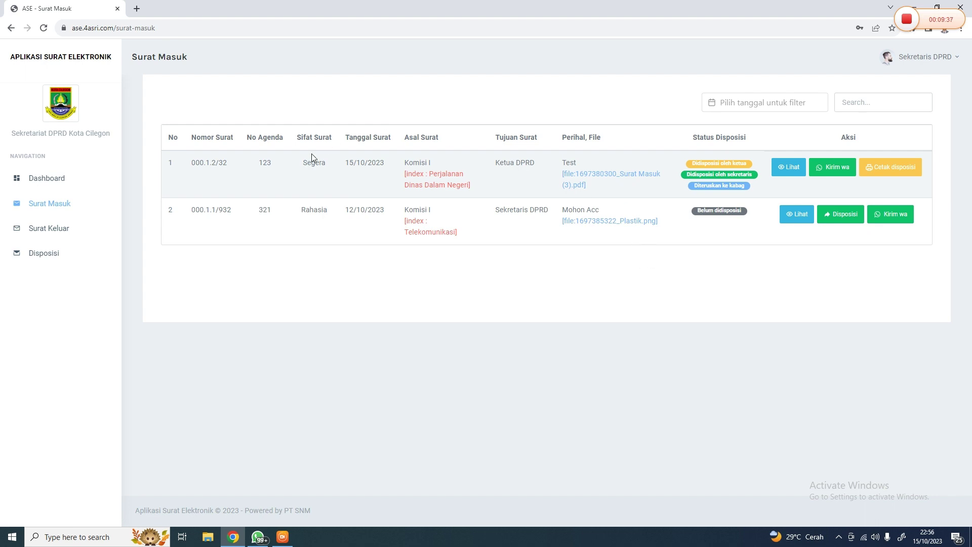
left_click(838, 213)
left_click_drag(496, 168, 539, 168)
left_click(538, 168)
left_click_drag(495, 210, 549, 211)
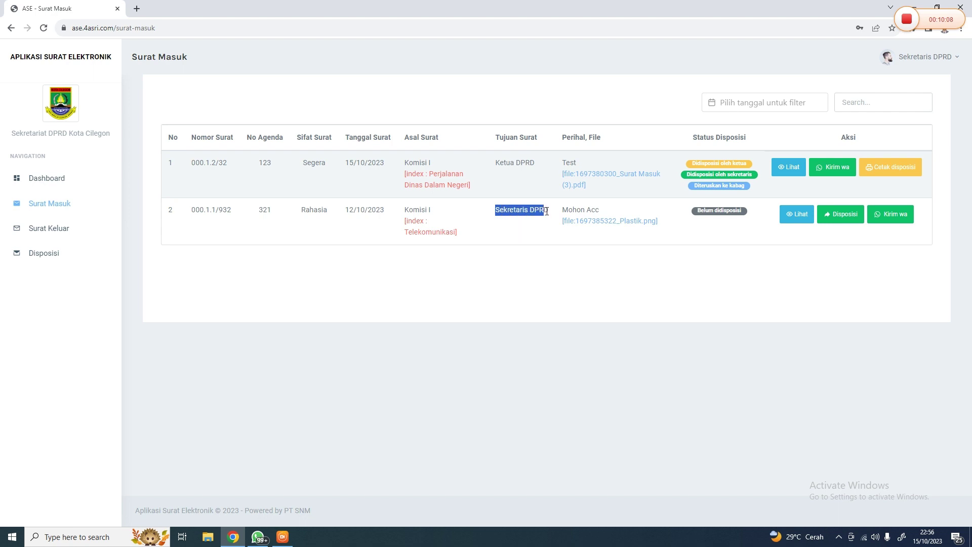
left_click(547, 210)
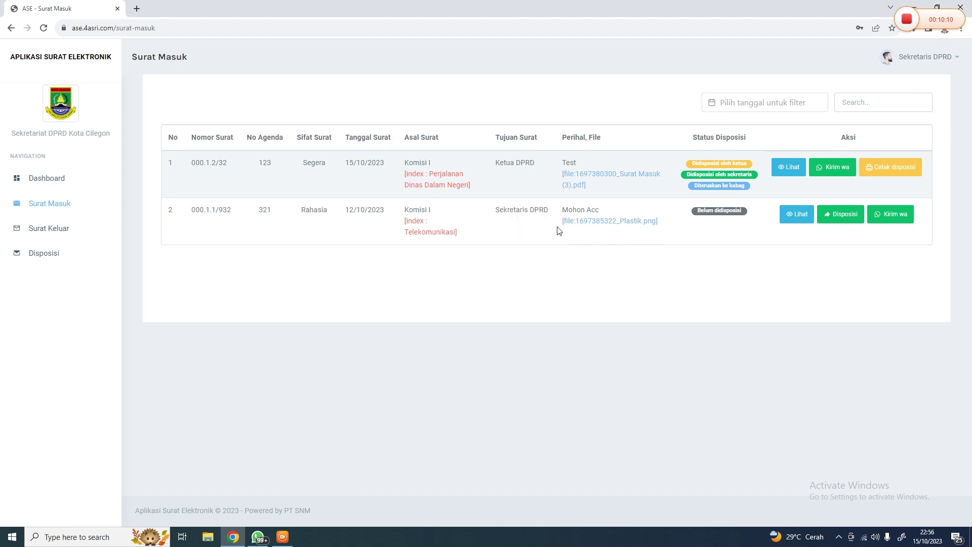
Disposition the Mohon Acc letter as Sekretaris, then review and close its details
left_click(833, 218)
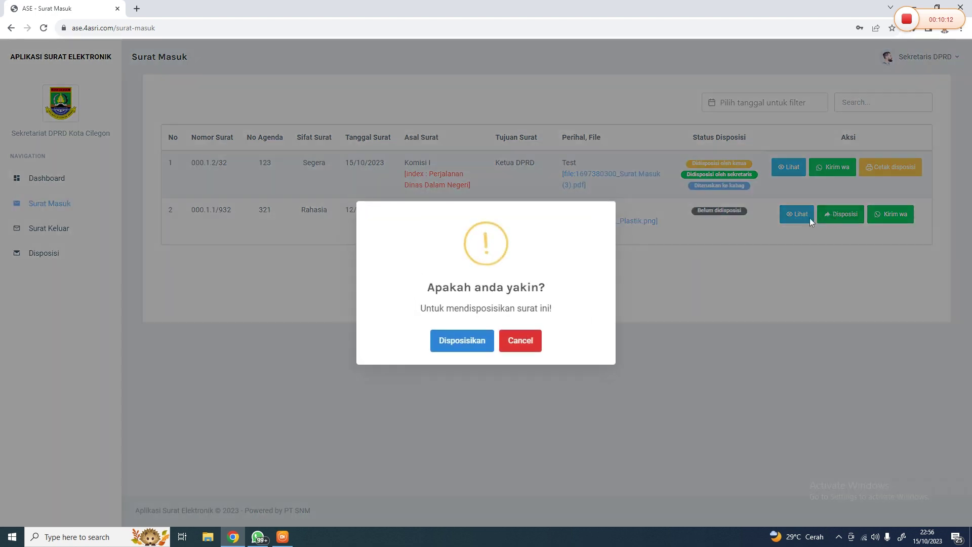
left_click(471, 343)
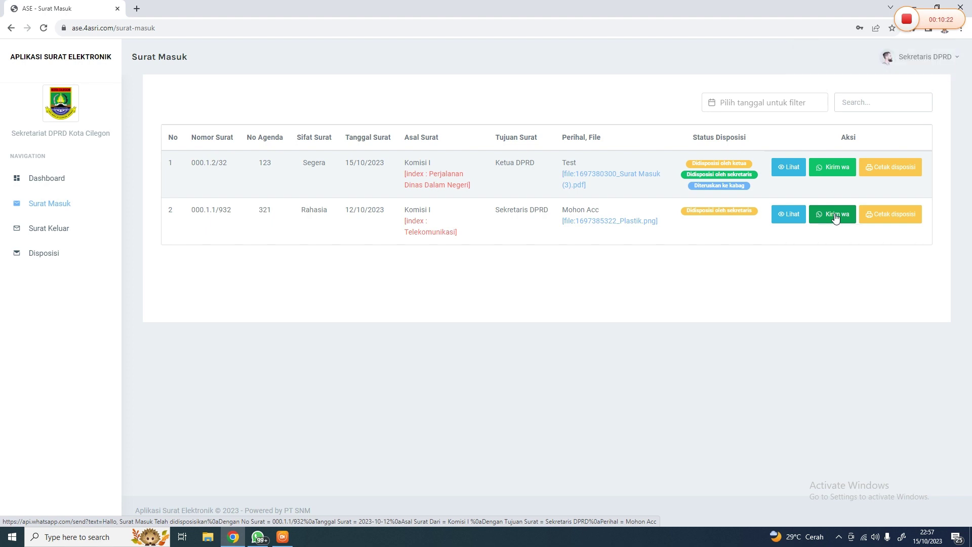
left_click(785, 216)
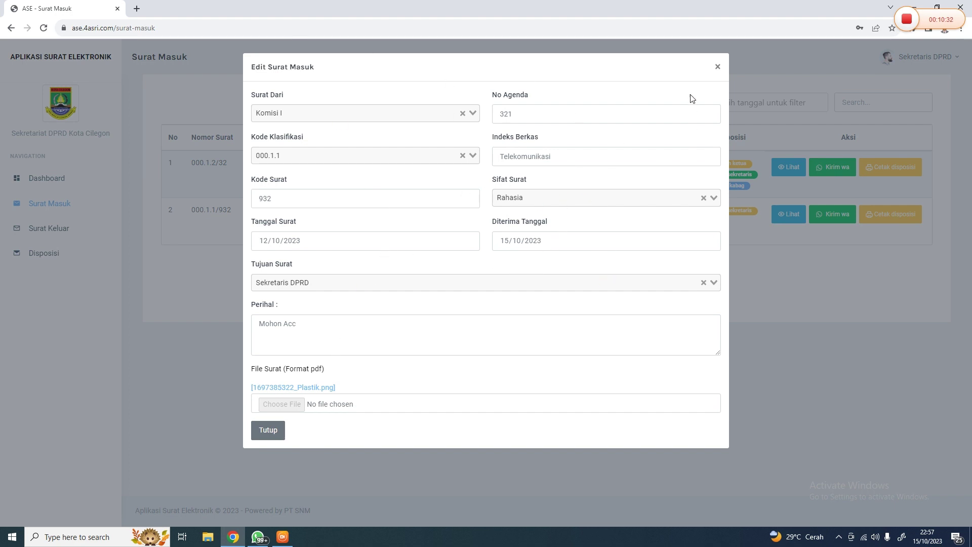
left_click(718, 67)
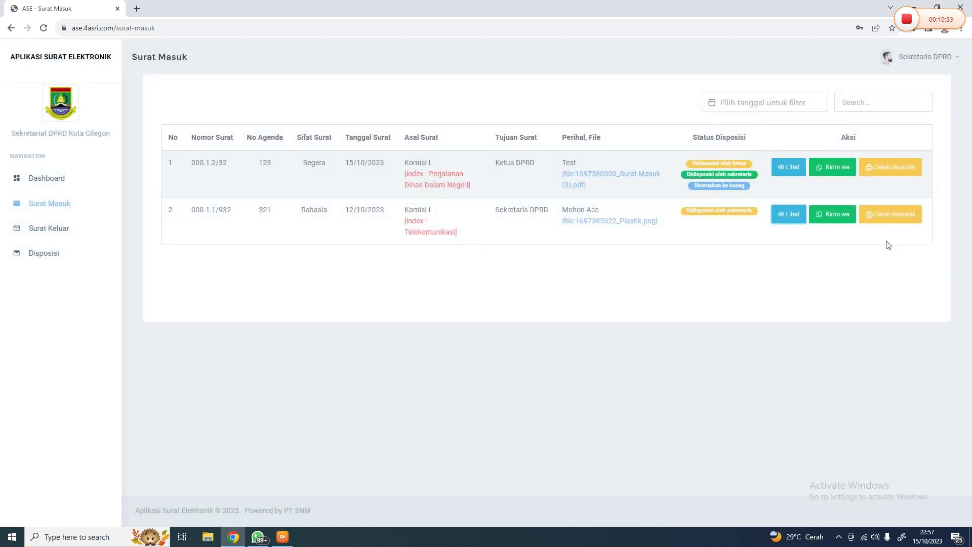
Open and close the disposition-sheet template picker, then open the Sekretaris DPRD account menu
left_click(893, 214)
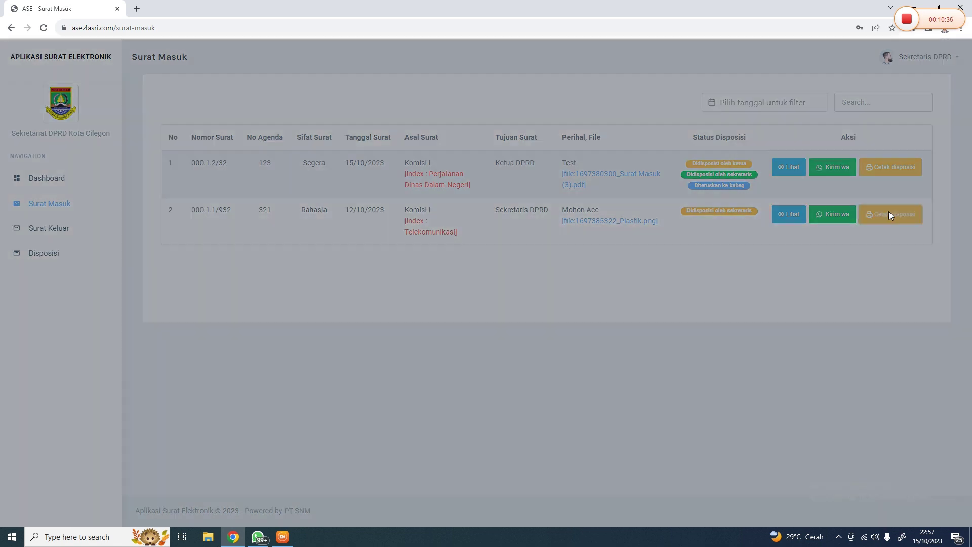
left_click(583, 114)
left_click(602, 66)
left_click(602, 67)
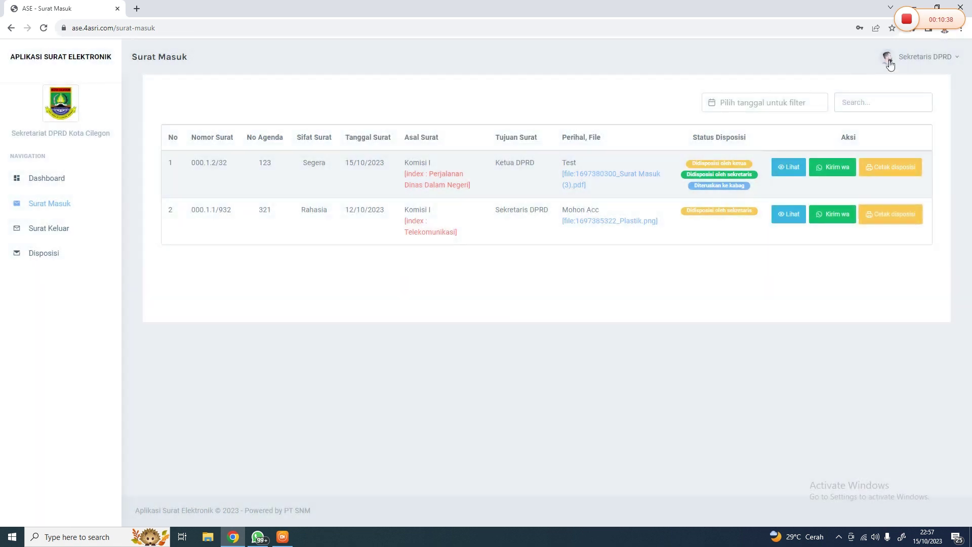
left_click(912, 56)
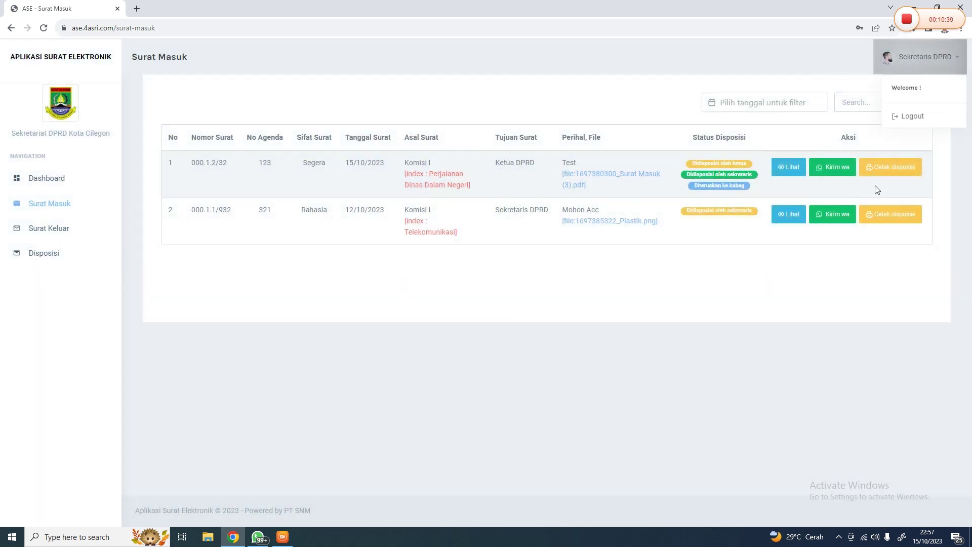
Log out of Sekretaris DPRD, sign in as admin with its password, and open Surat Masuk
left_click(911, 116)
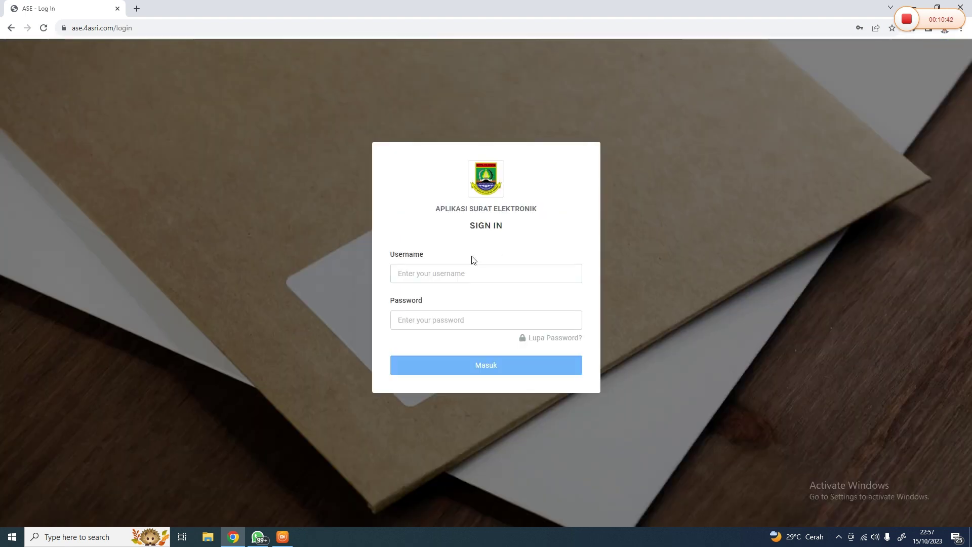
left_click(455, 274)
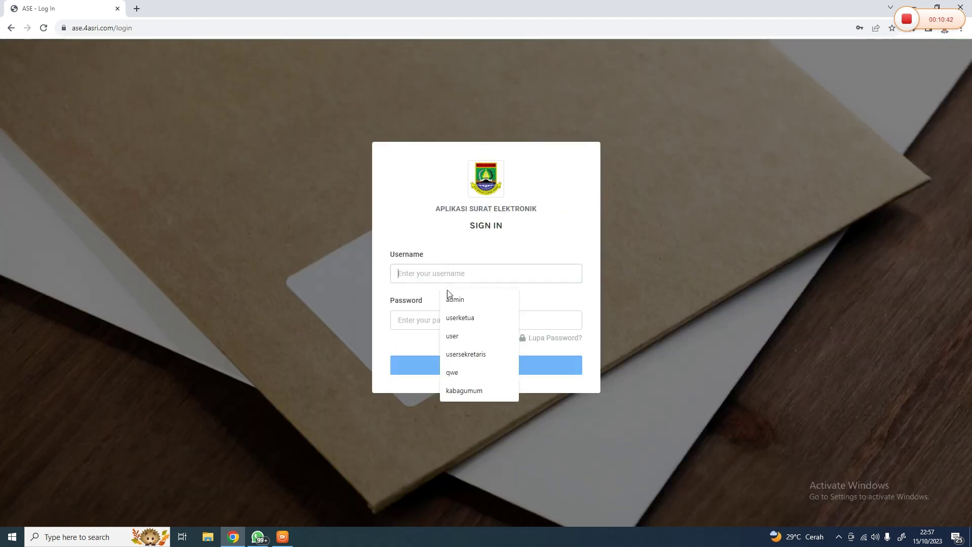
left_click(448, 298)
left_click(425, 318)
type("admin")
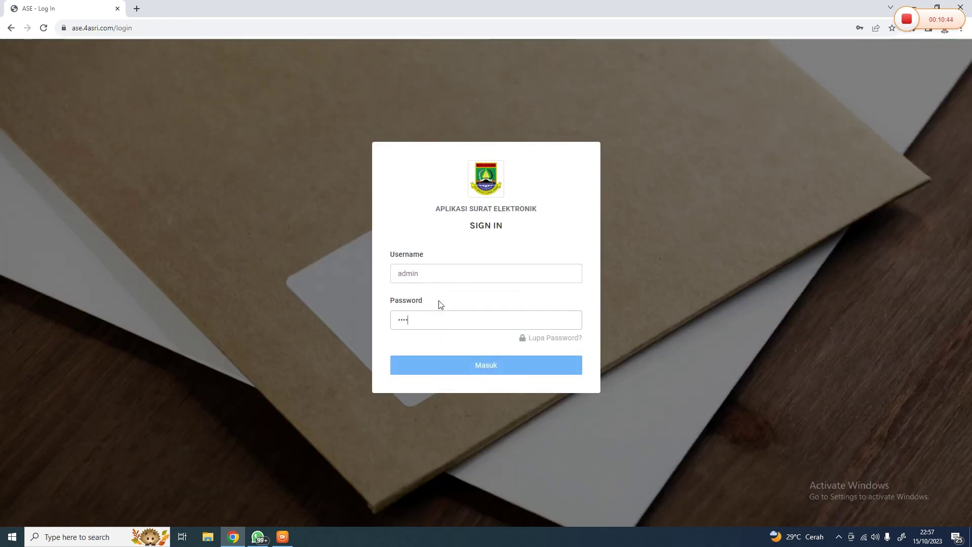
key("Return")
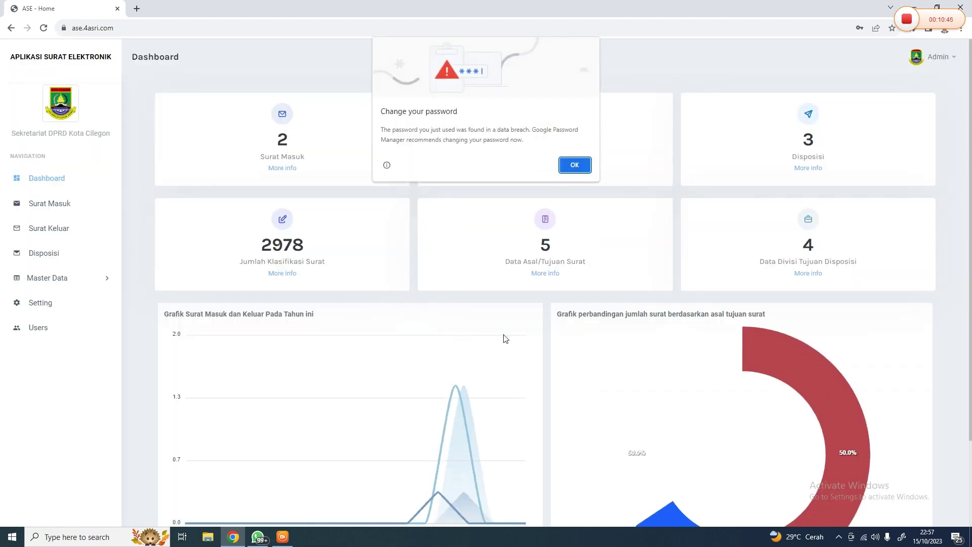
key("Escape")
left_click(50, 204)
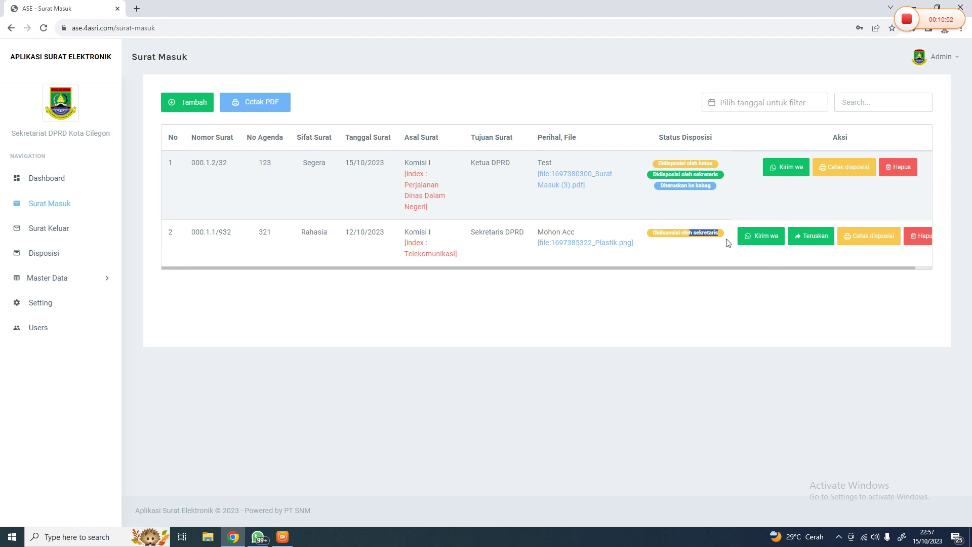
Forward the Mohon Acc letter to Kabag Umum, Fasilitasi Fungsi DPRD and Perencanaan Keuangan, requesting Tanggapan dan Saran, with a note
left_click(825, 237)
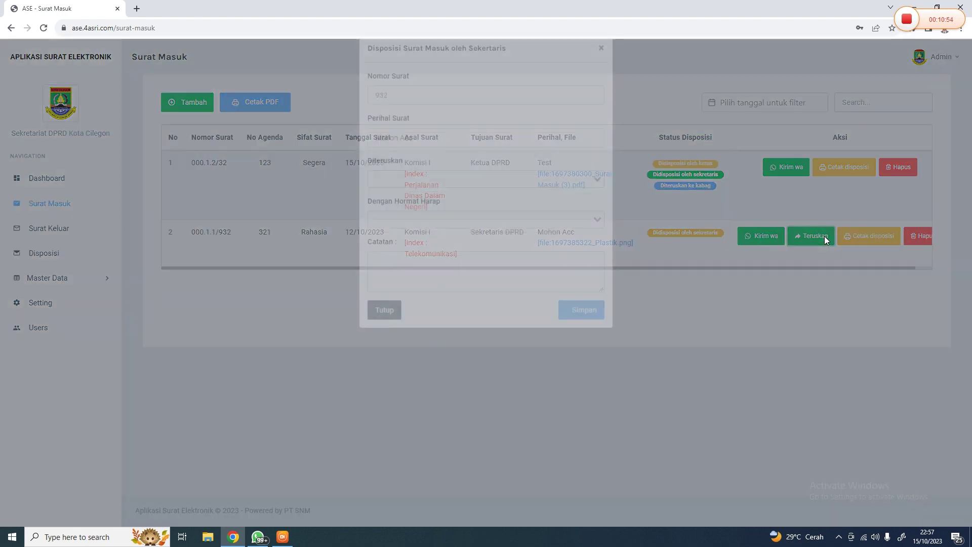
left_click(428, 198)
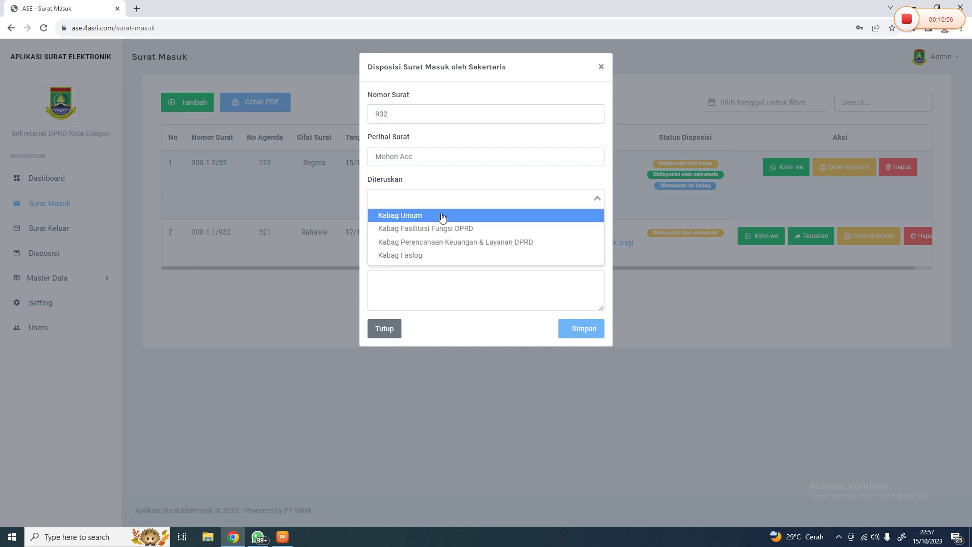
left_click(442, 217)
left_click(462, 229)
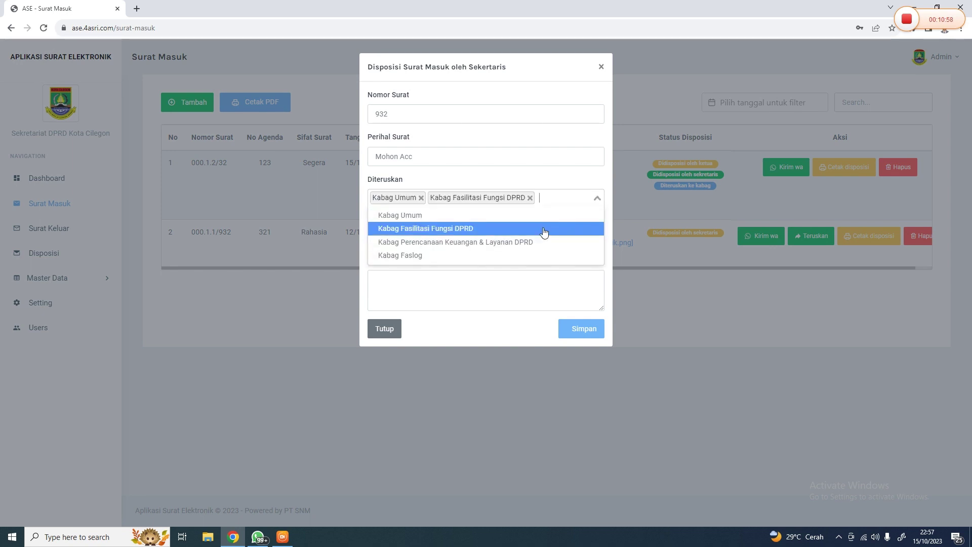
left_click(521, 243)
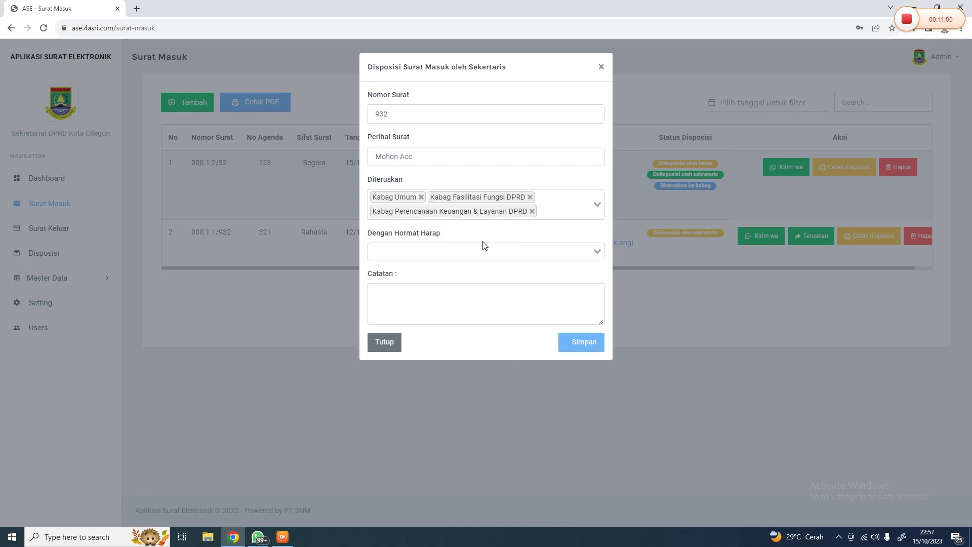
left_click(449, 256)
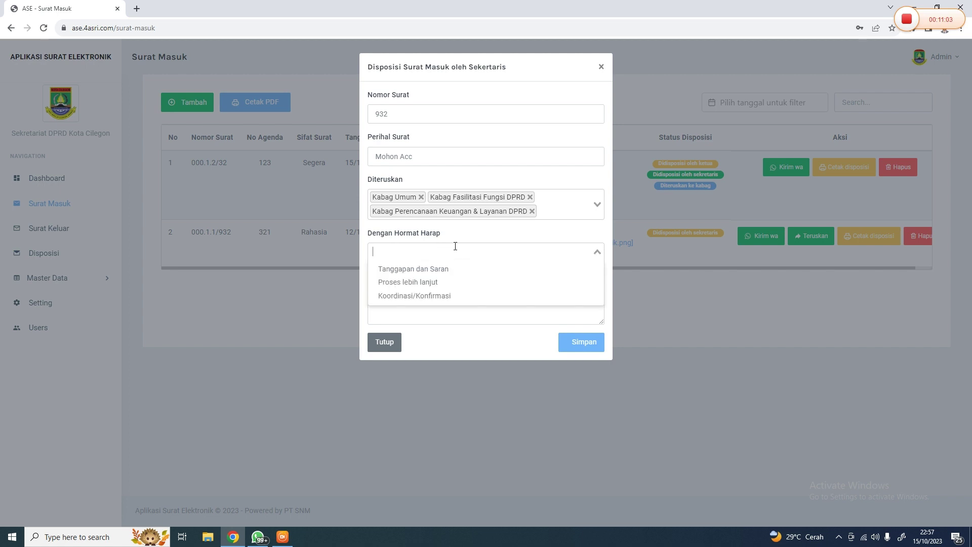
left_click(445, 271)
left_click(430, 296)
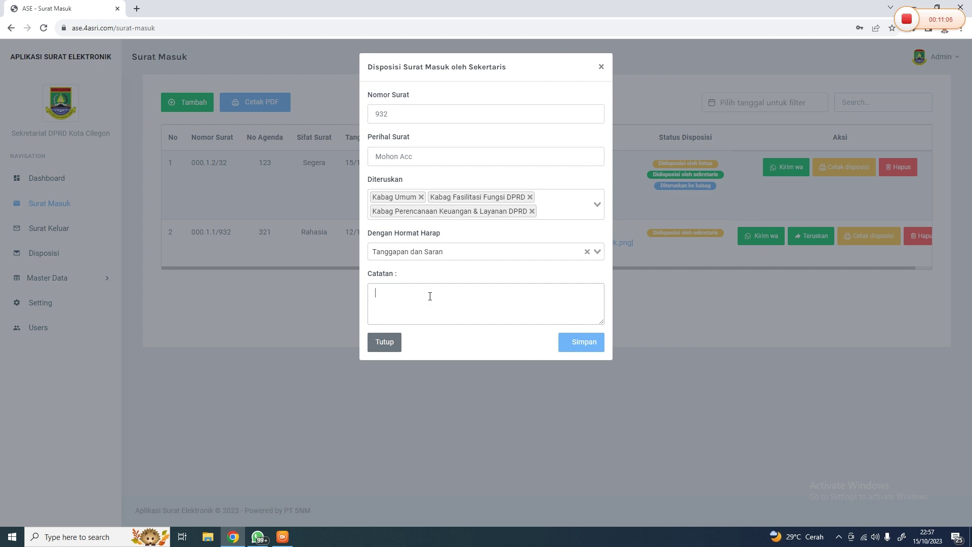
type("Mohon di Hadiri")
left_click(587, 343)
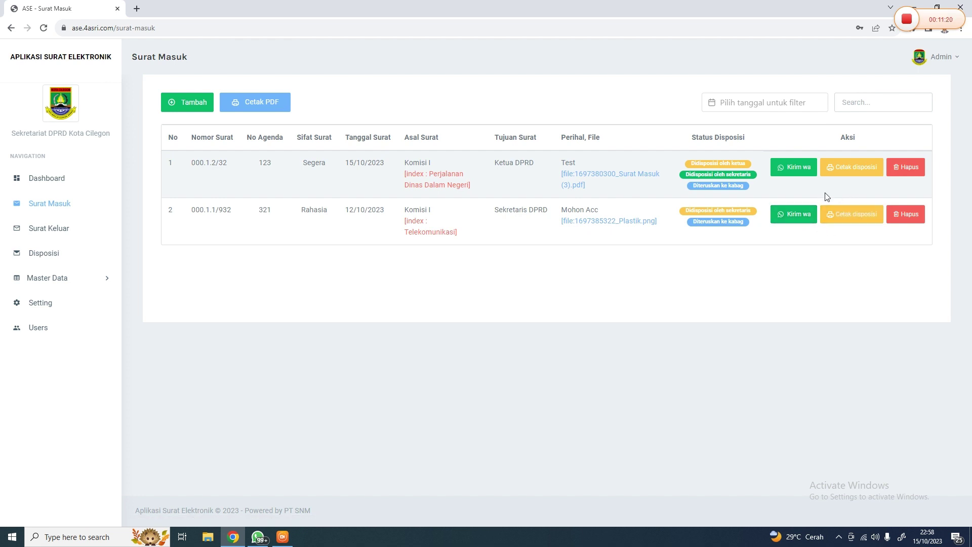
Send the Mohon Acc letter's notice via Kirim wa, cancel the desktop-app prompt, and return to ASE
left_click(938, 56)
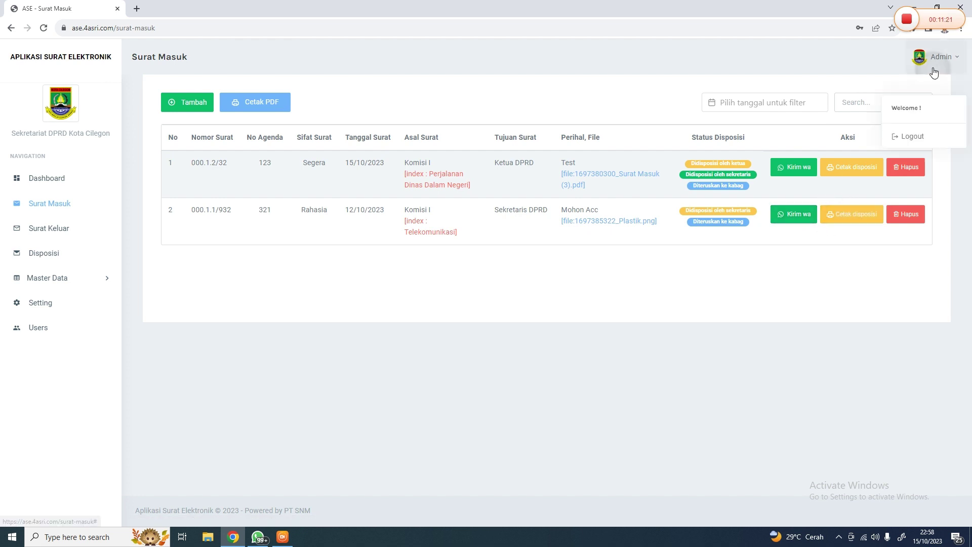
left_click(825, 76)
left_click(789, 219)
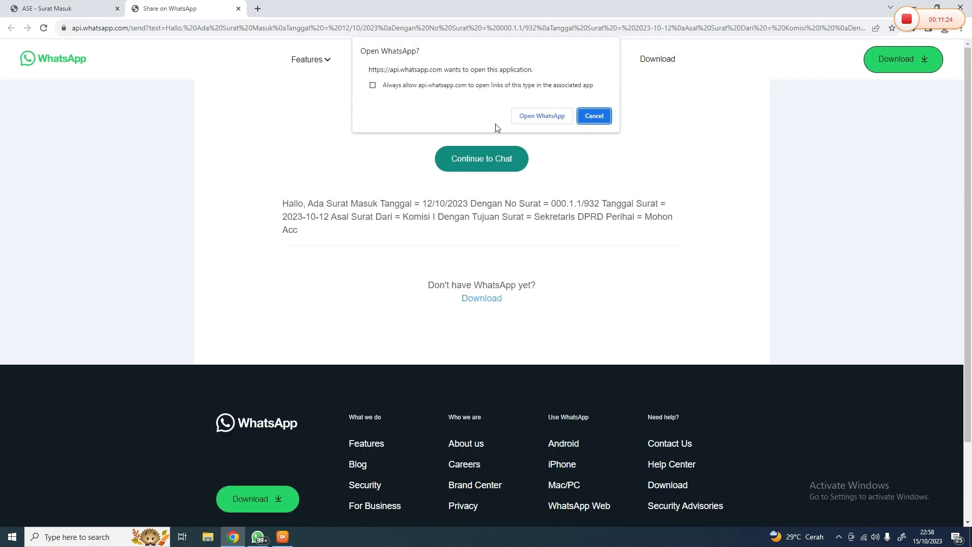
left_click(578, 119)
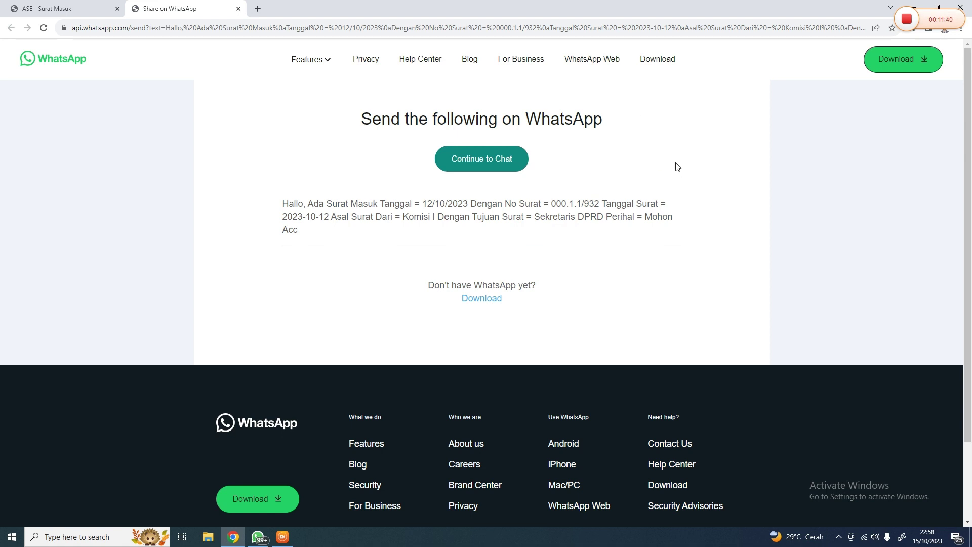
left_click(98, 5)
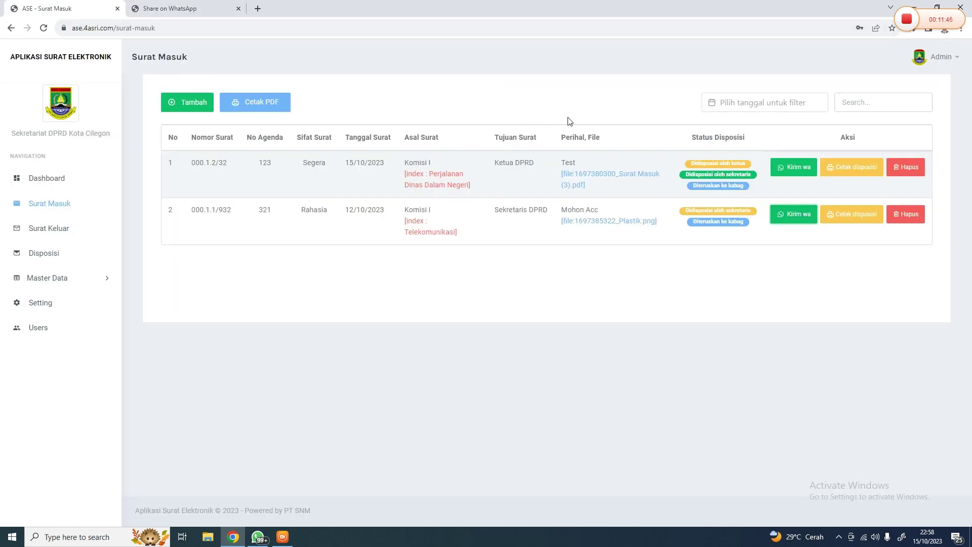
Log out of the Admin account
left_click(941, 65)
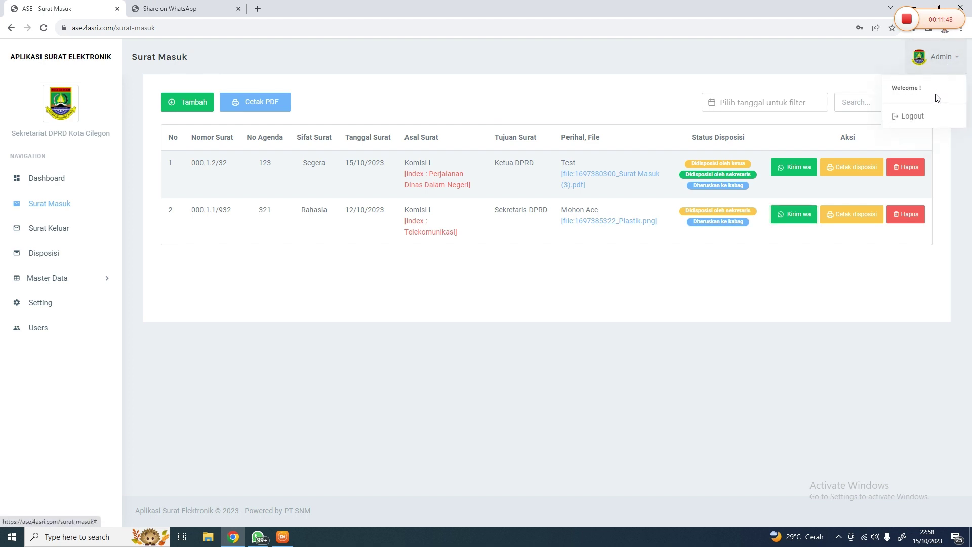
left_click(759, 117)
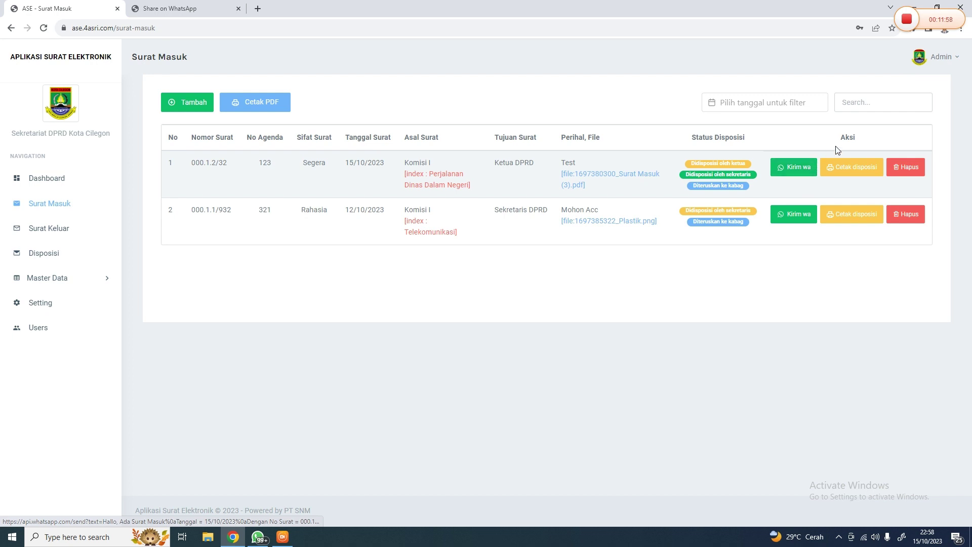
left_click(941, 56)
left_click(907, 118)
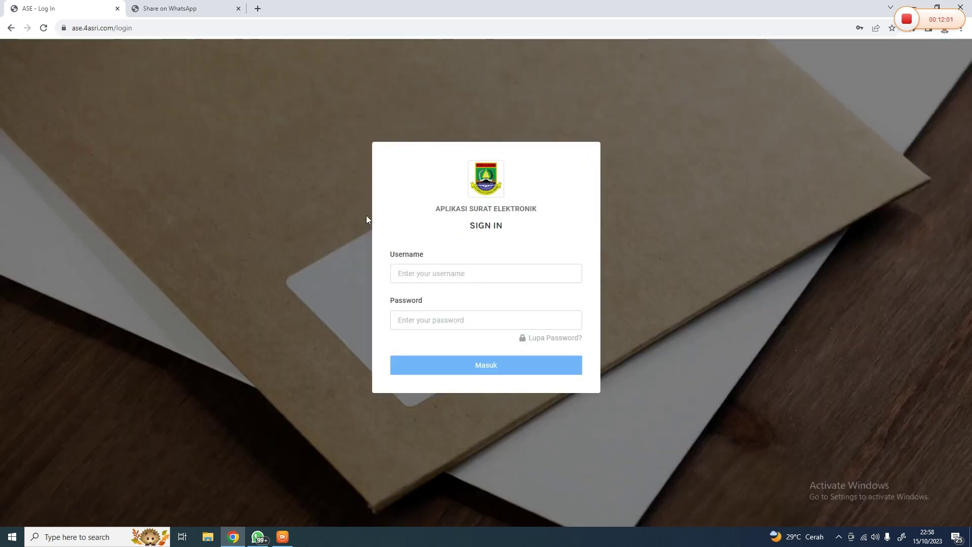
Sign back in as admin, replacing the mistyped 'userkaba' username and entering the admin password
left_click(412, 268)
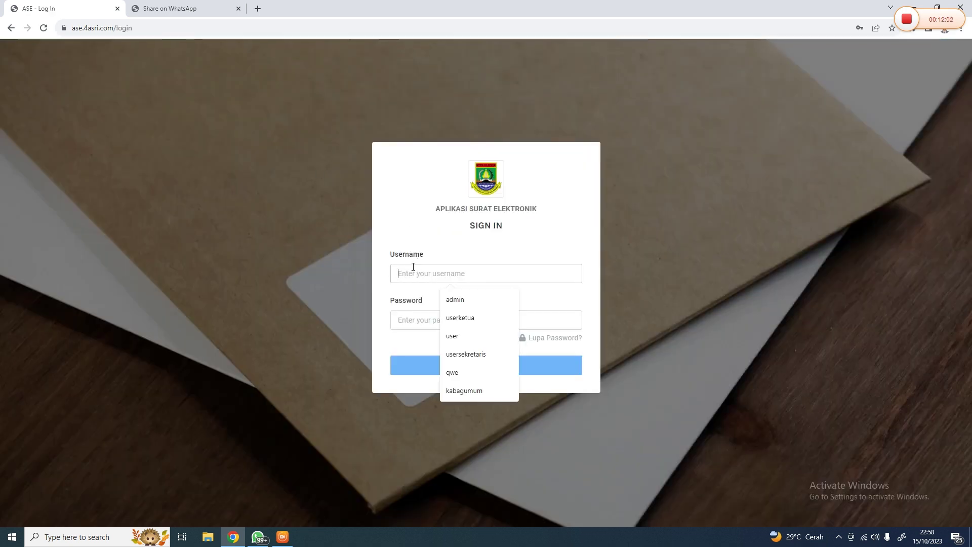
type("userkabag")
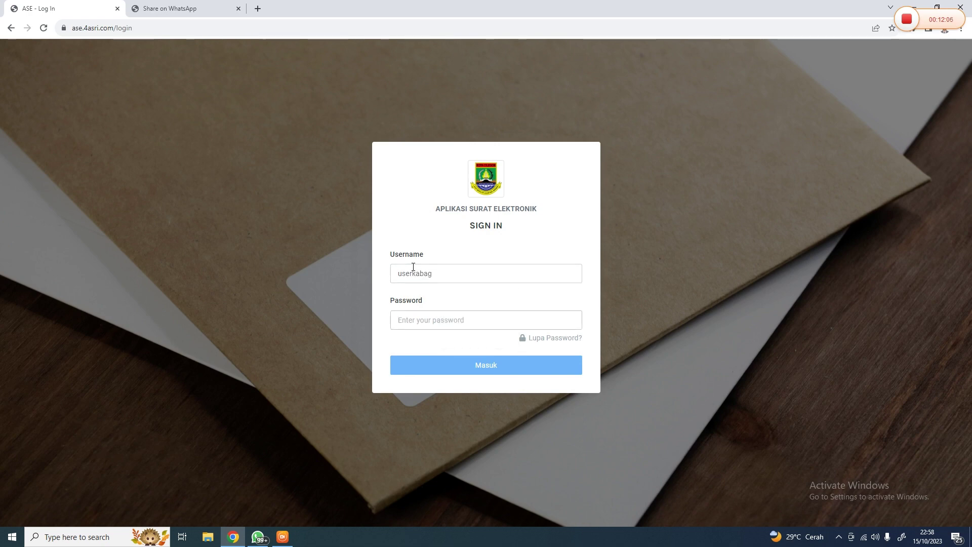
left_click_drag(439, 271, 369, 267)
key("BackSpace")
type("ad")
key("Down")
key("Return")
key("Tab")
type("admin")
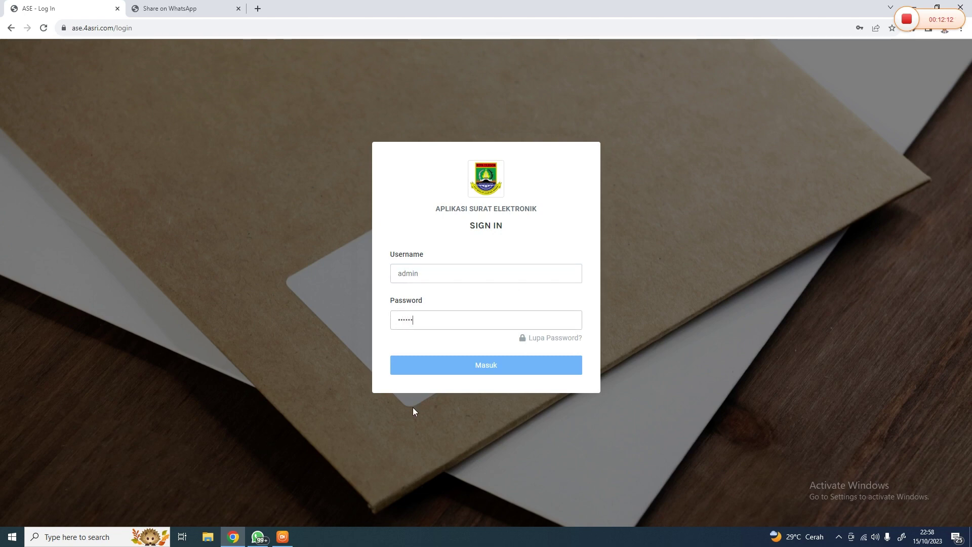
key("Return")
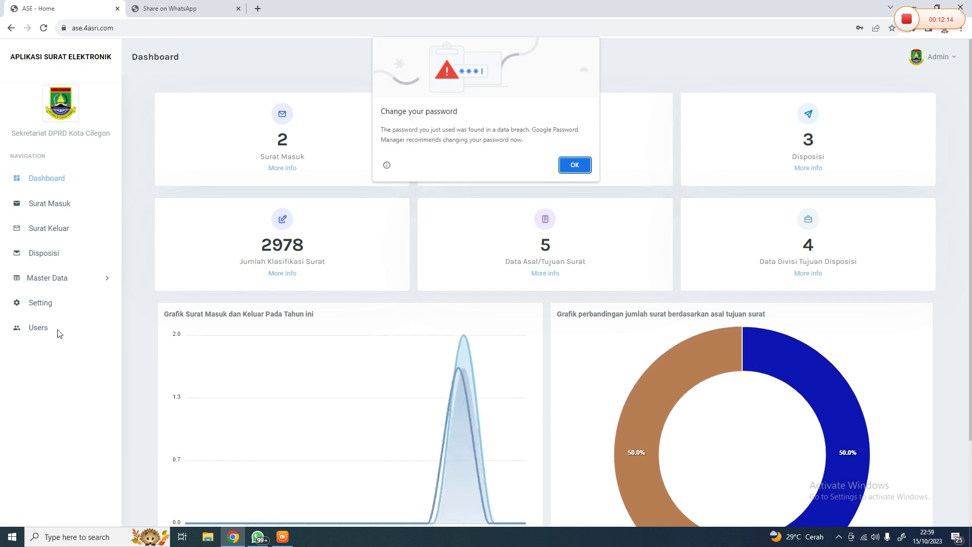
Open the Users list to find the Kabag Umum account, then log out
left_click(38, 328)
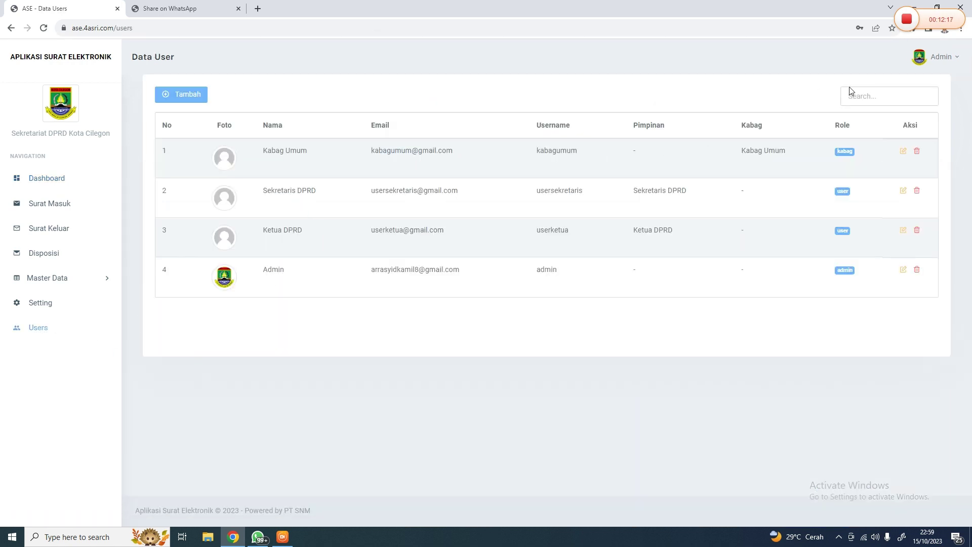
left_click(961, 54)
left_click(861, 162)
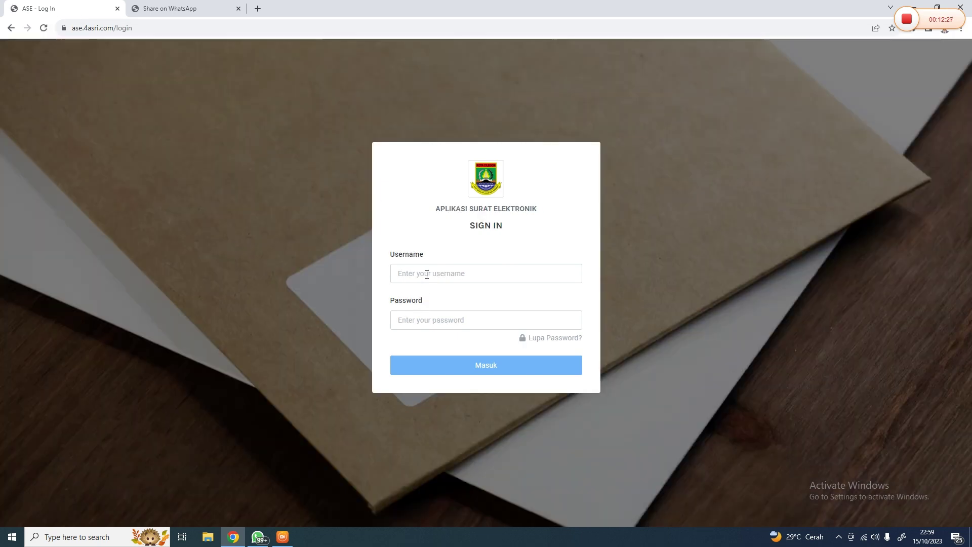
Reload the ASE sign-in page after an empty login attempt, trimming the address to /login
left_click(486, 358)
left_click(163, 8)
left_click(56, 8)
left_click(43, 28)
left_click(150, 28)
left_click(154, 29)
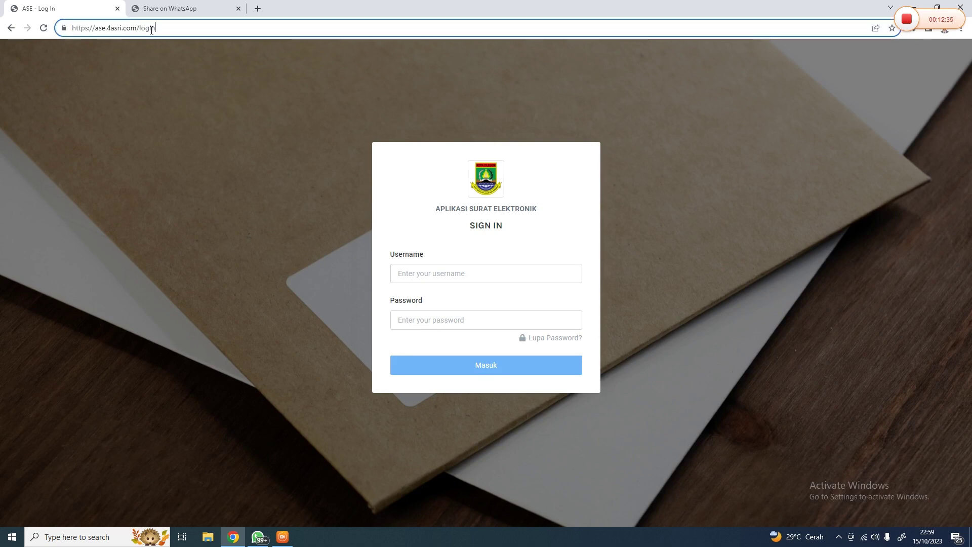
key("BackSpace")
key("BackSpace")
key("BackSpace")
key("BackSpace")
key("BackSpace")
key("Return")
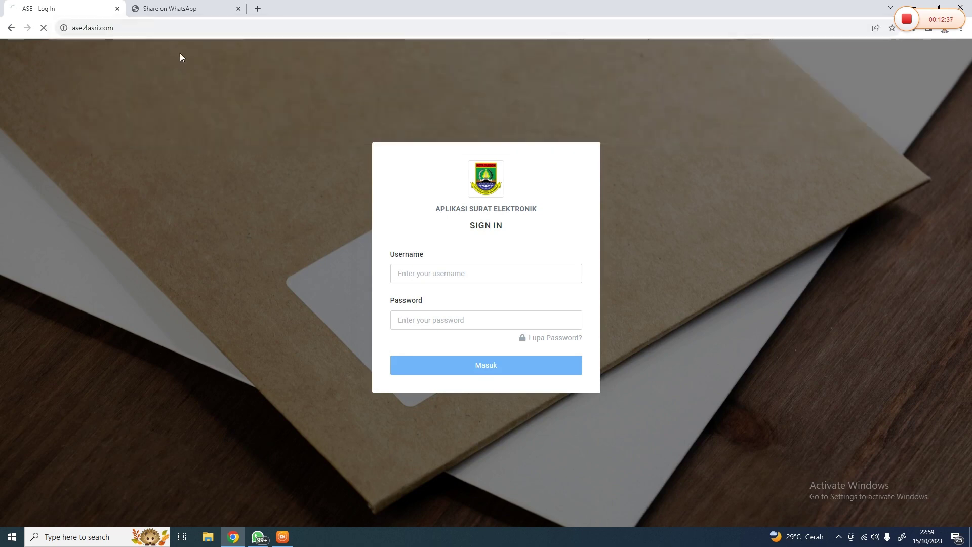
Sign in with username 'kabagumum' and the Kabag Umum password
left_click(420, 273)
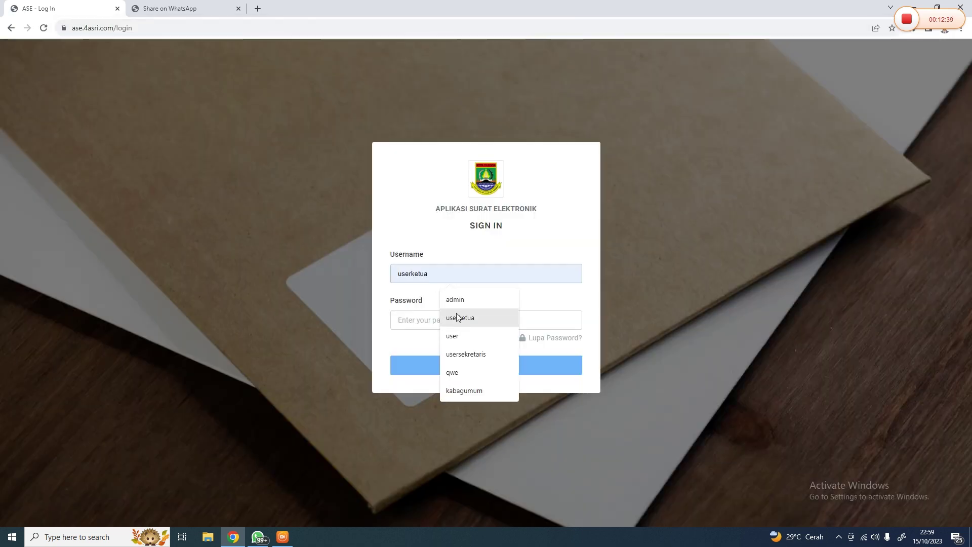
type("kabagumu")
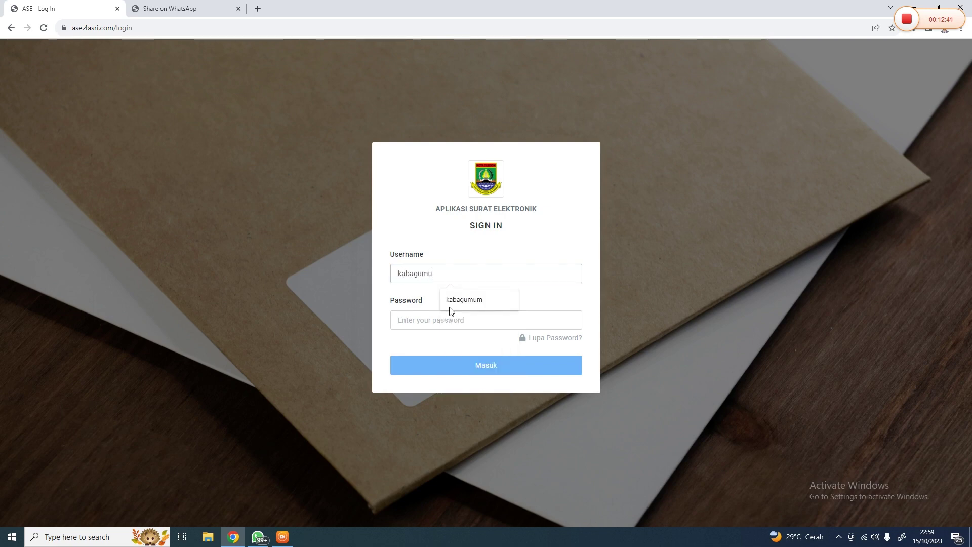
type("m")
key("Tab")
type("******")
key("Return")
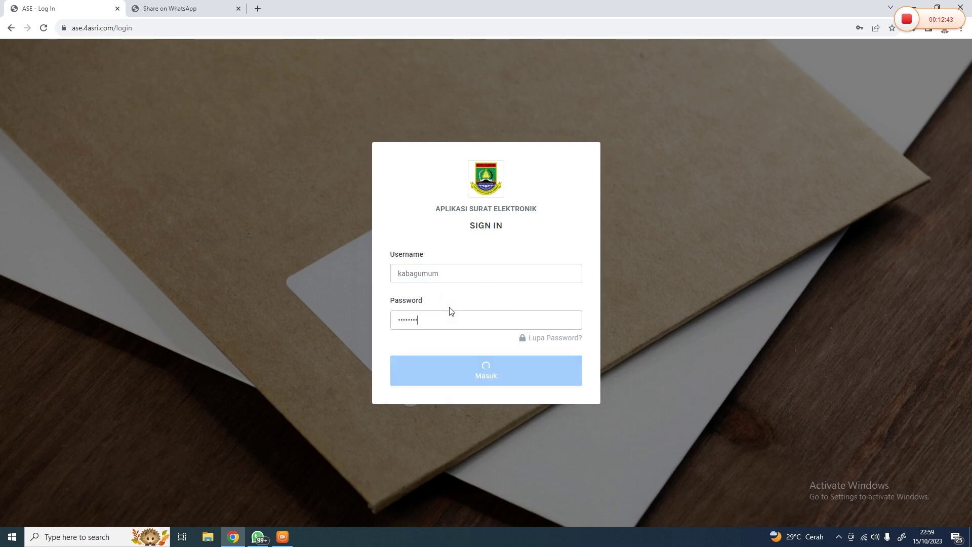